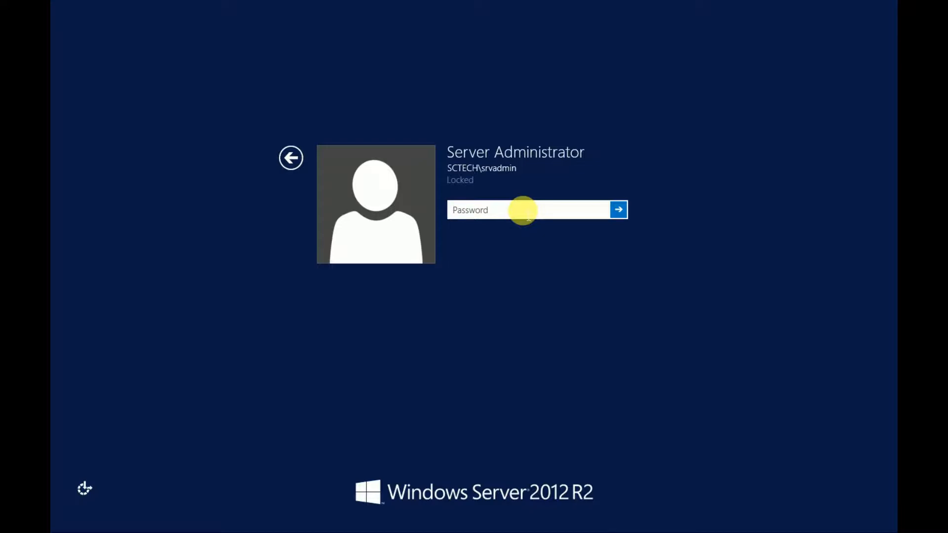
Step: Sign in to the locked server administrator account by entering the account password
{"action": "type", "text": "•••••••••"}
{"action": "key", "text": "Return"}
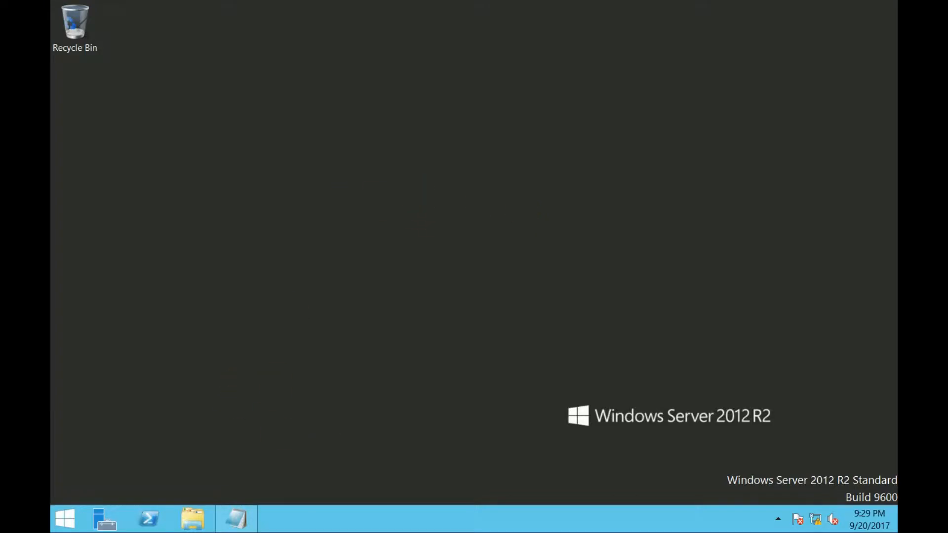
Step: Review the Local Server properties in a maximized Server Manager window, and minimize the window when finished
{"action": "left_click", "coordinate": [110, 517]}
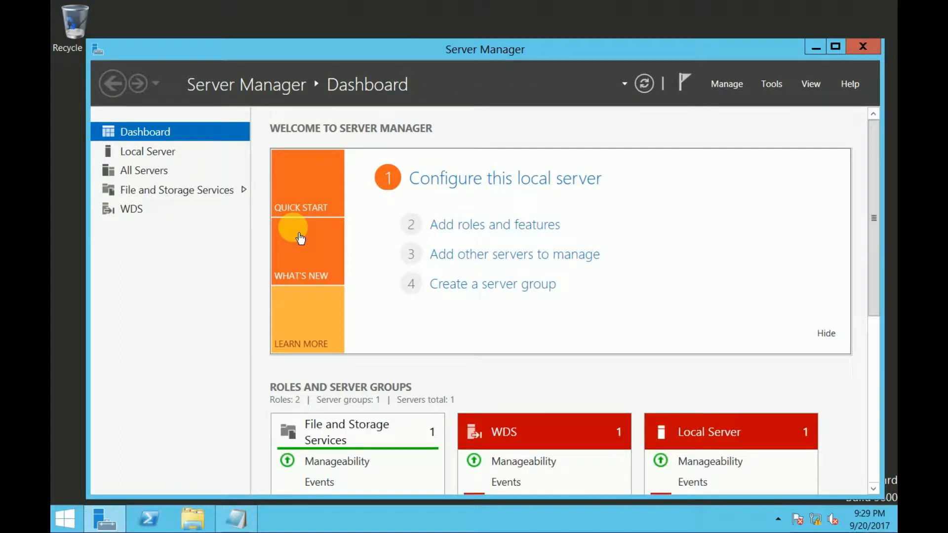
{"action": "left_click", "coordinate": [158, 151]}
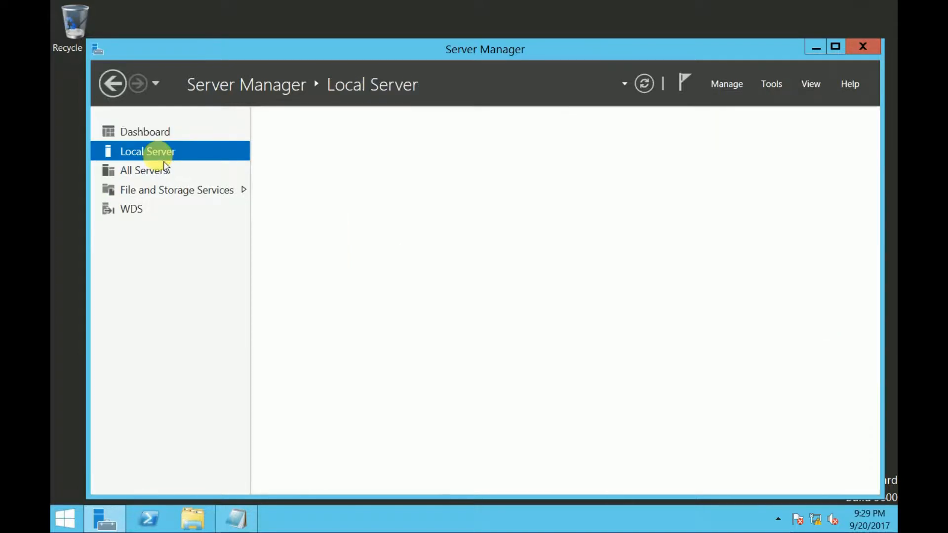
{"action": "left_click", "coordinate": [837, 47]}
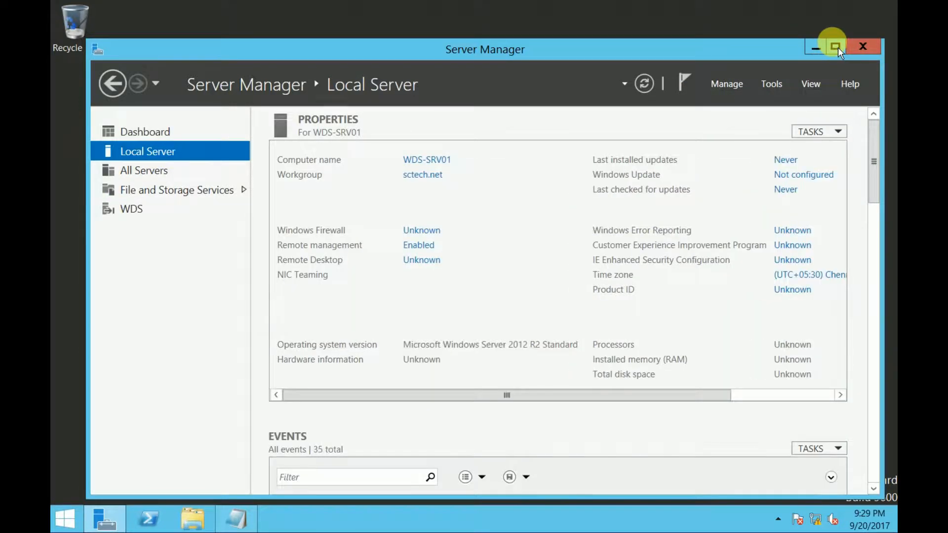
{"action": "left_click", "coordinate": [836, 47]}
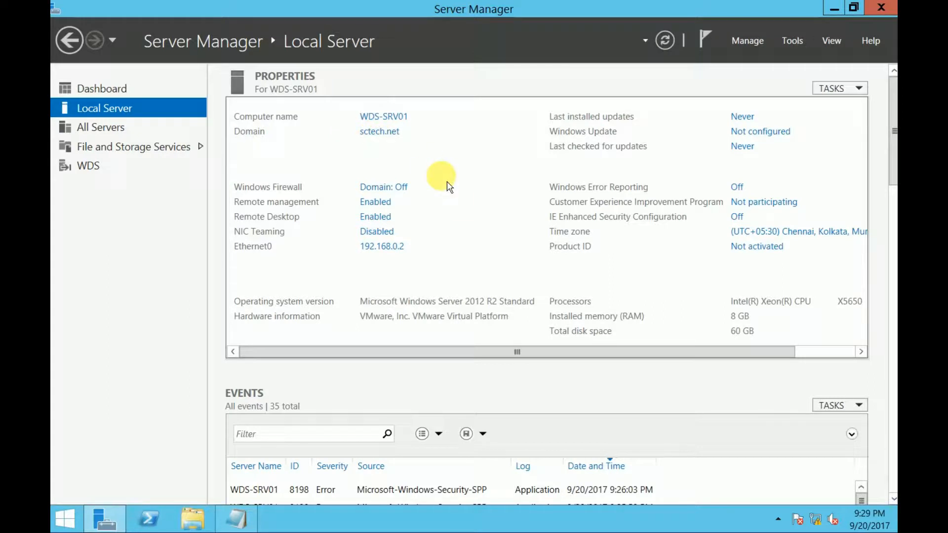
{"action": "left_click", "coordinate": [834, 10]}
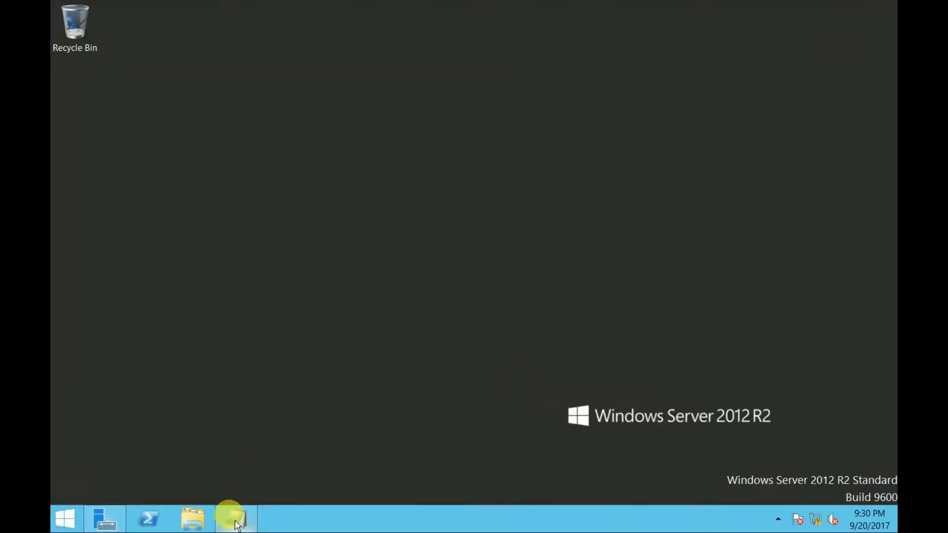
Step: Read the notes on the benefits of MDT in the open Notepad window and minimize it
{"action": "left_click", "coordinate": [243, 506]}
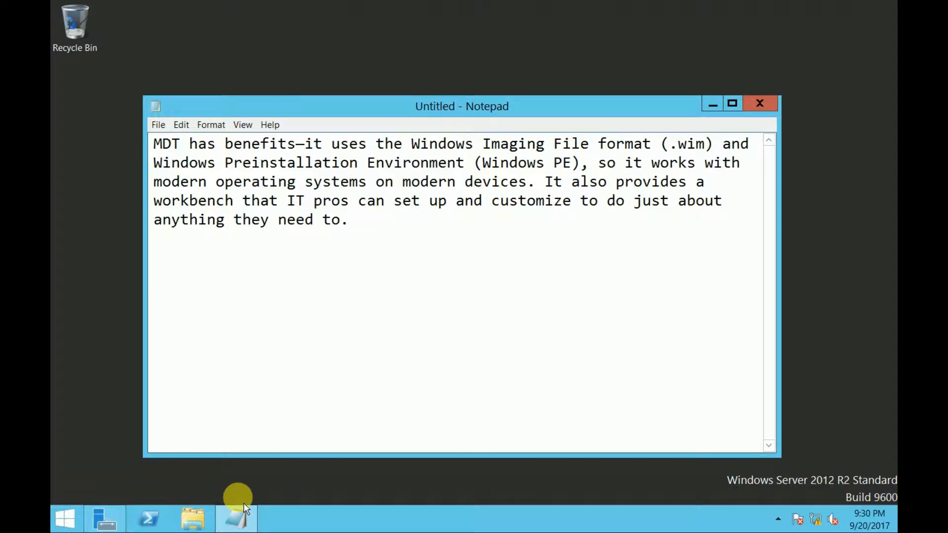
{"action": "left_click", "coordinate": [244, 503]}
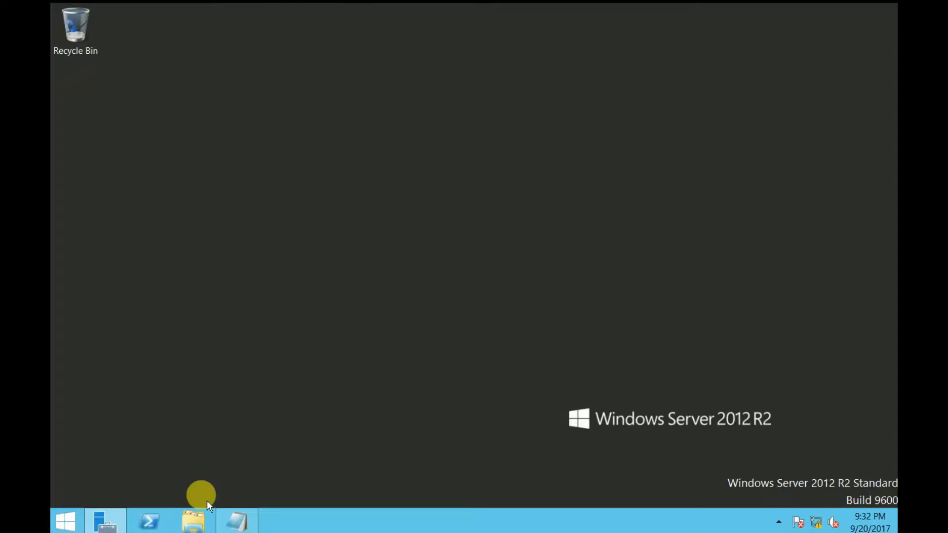
Step: Open the Documents folder in File Explorer and maximize its window
{"action": "left_click", "coordinate": [194, 516]}
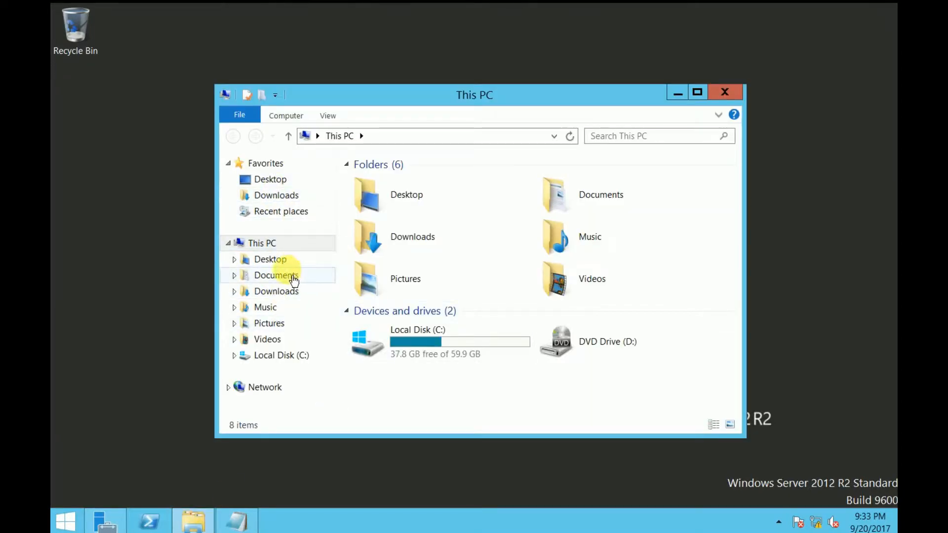
{"action": "left_click", "coordinate": [295, 280]}
{"action": "left_click", "coordinate": [387, 201]}
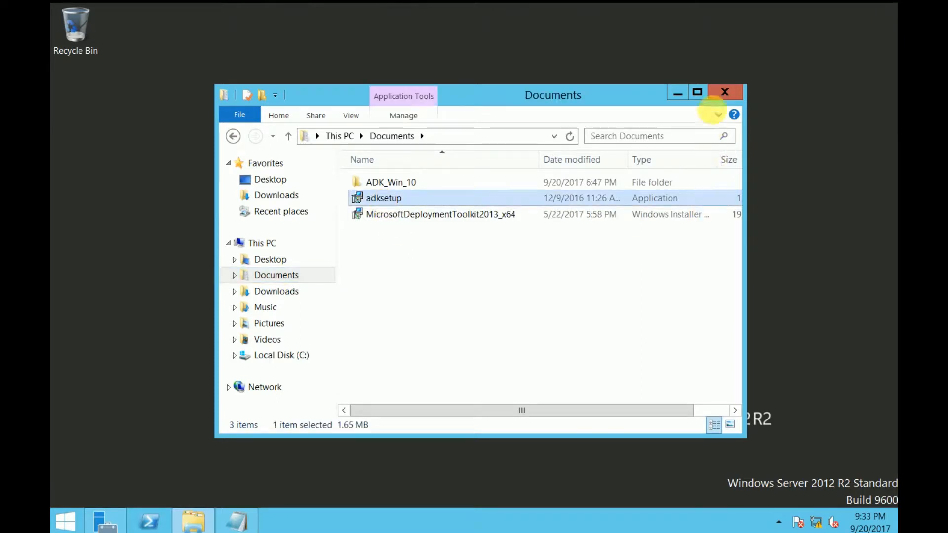
{"action": "left_click", "coordinate": [698, 92]}
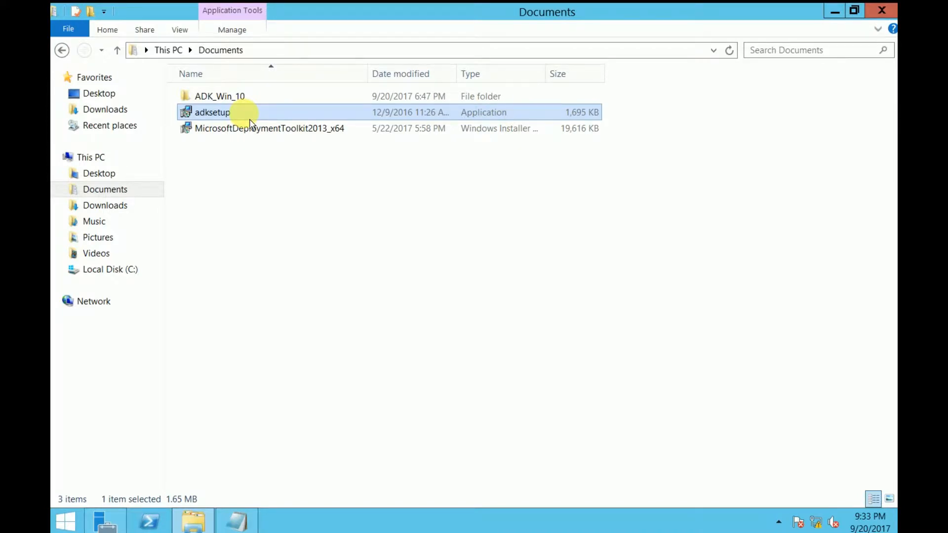
{"action": "double_click", "coordinate": [212, 113]}
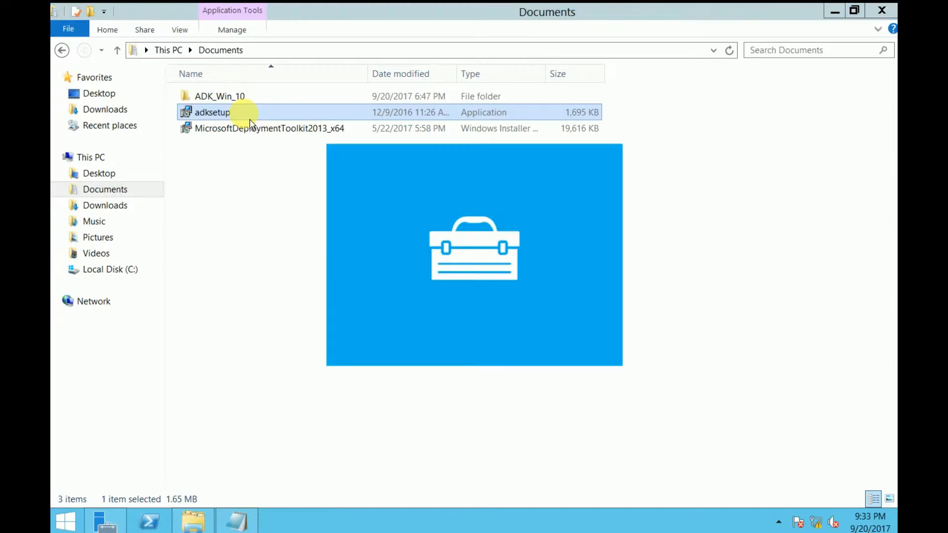
{"action": "left_click", "coordinate": [838, 16]}
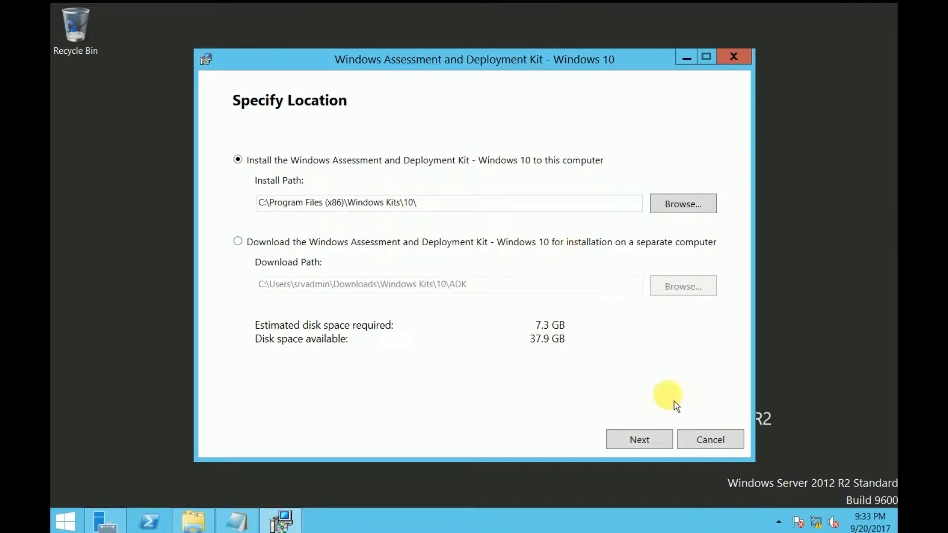
{"action": "left_click", "coordinate": [714, 444]}
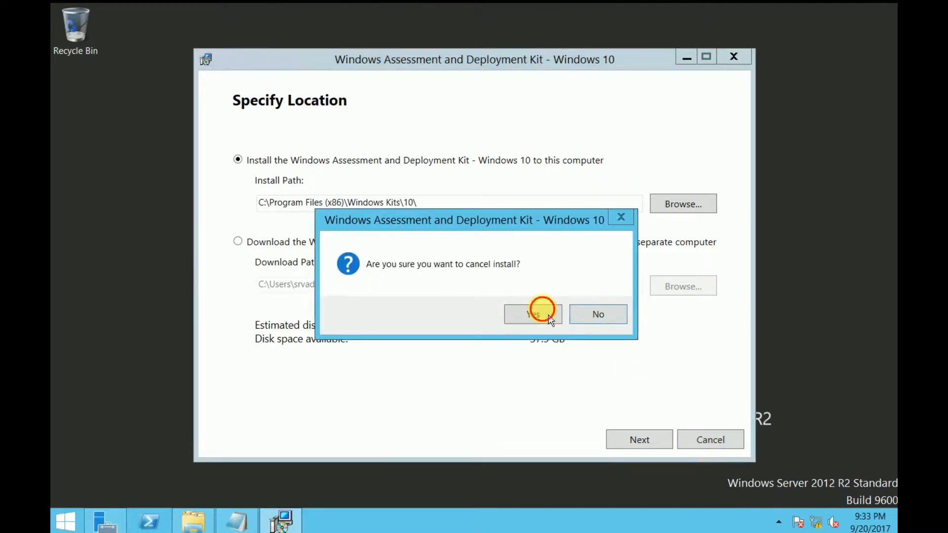
{"action": "left_click", "coordinate": [549, 318]}
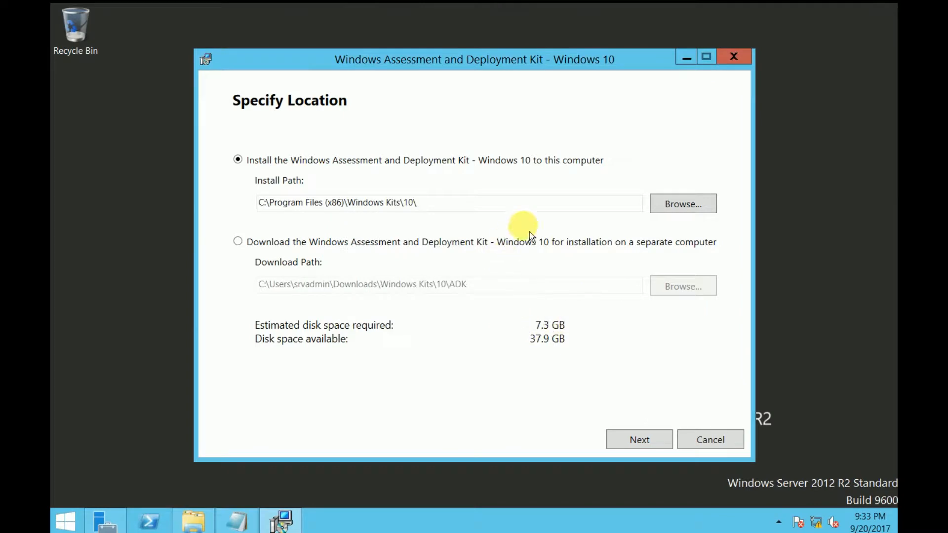
{"action": "left_click", "coordinate": [693, 435]}
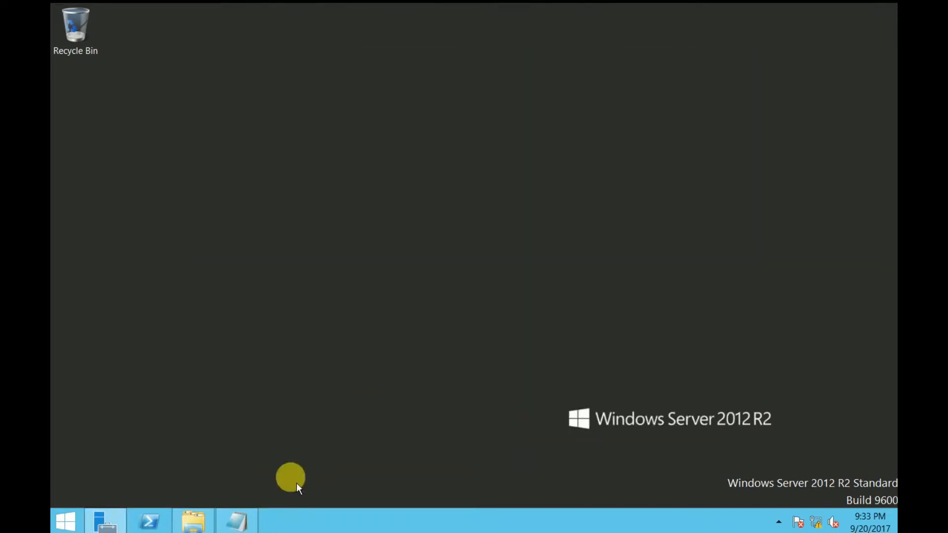
Step: Launch adksetup from the ADK_Win_10 folder in Documents and accept the install path C:\Program Files (x86)\Windows Kits\10\
{"action": "left_click", "coordinate": [193, 519]}
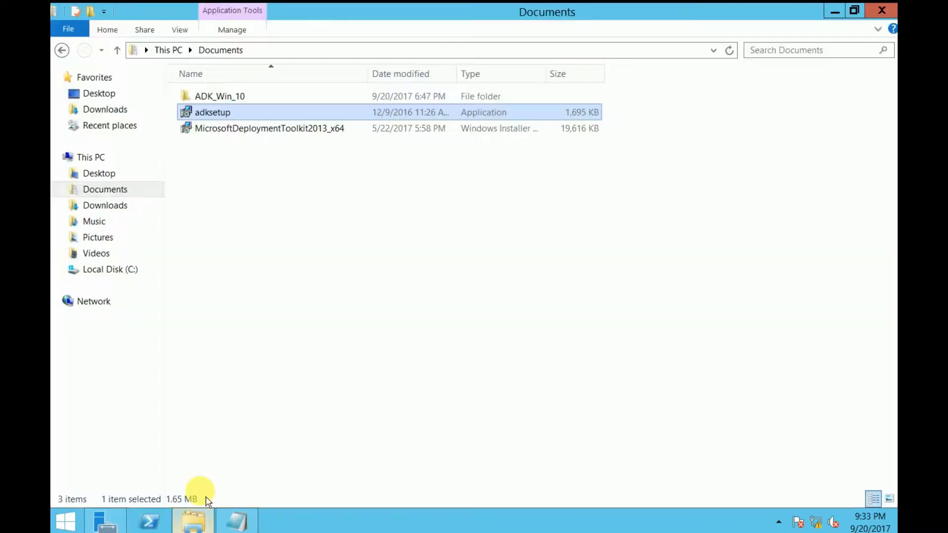
{"action": "left_click", "coordinate": [219, 96]}
{"action": "double_click", "coordinate": [236, 100]}
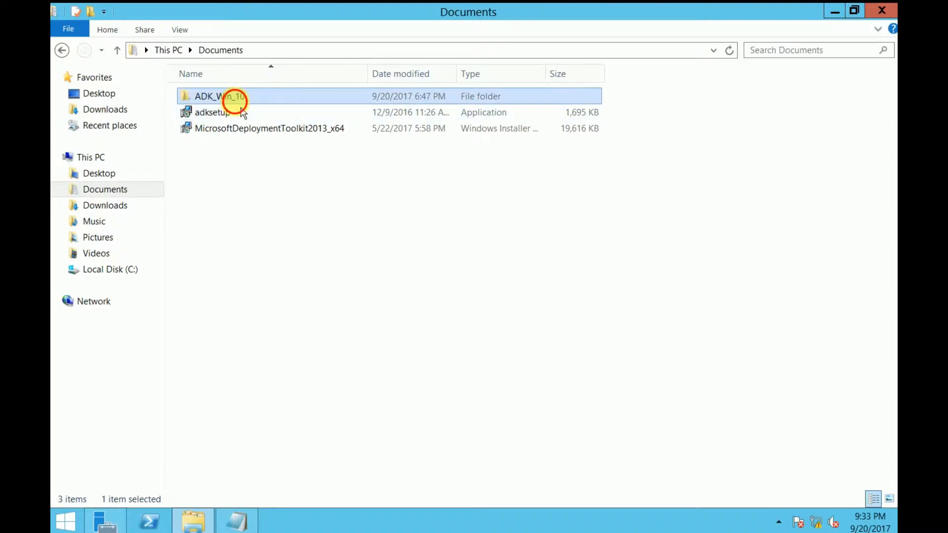
{"action": "double_click", "coordinate": [213, 112]}
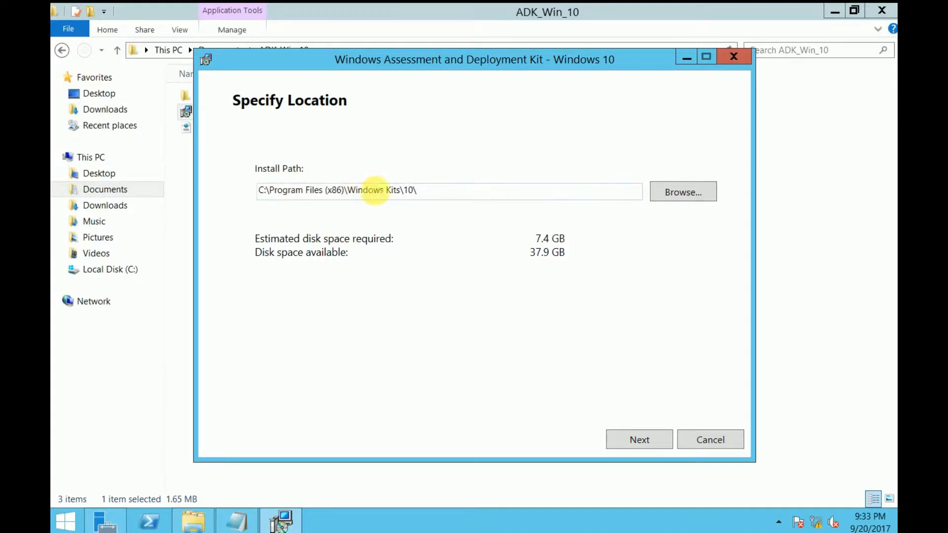
{"action": "left_click_drag", "start_coordinate": [419, 192], "coordinate": [239, 201]}
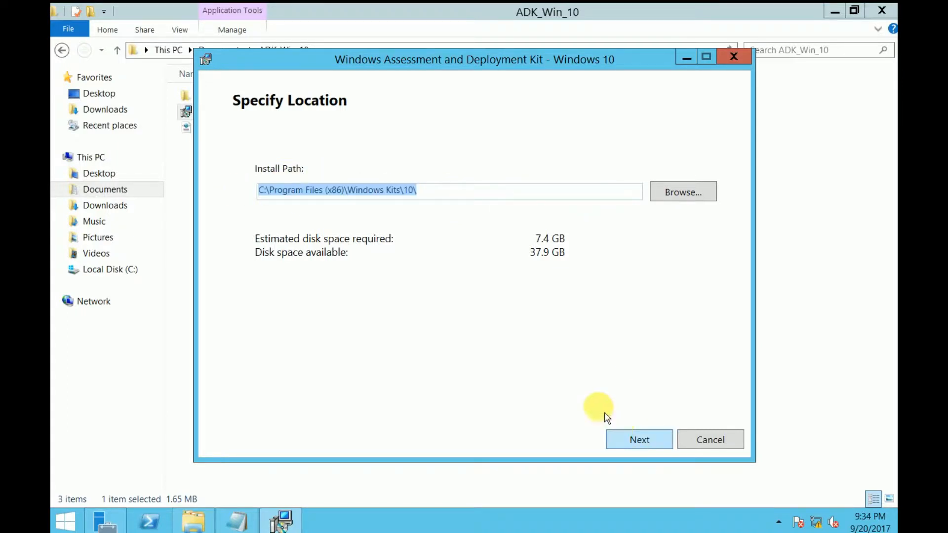
{"action": "left_click", "coordinate": [642, 440]}
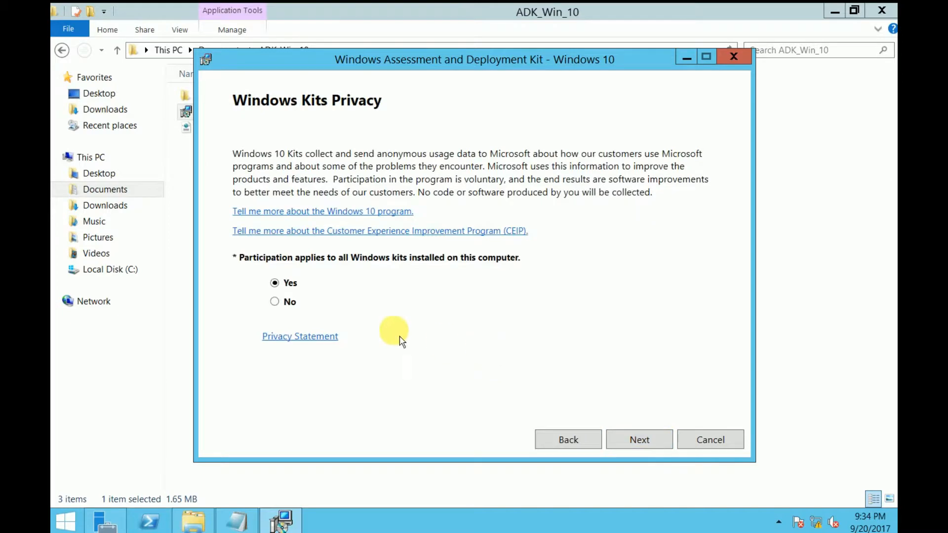
Step: Set the Windows Kits privacy participation to No and accept the license agreement
{"action": "left_click", "coordinate": [296, 310]}
{"action": "left_click", "coordinate": [638, 440]}
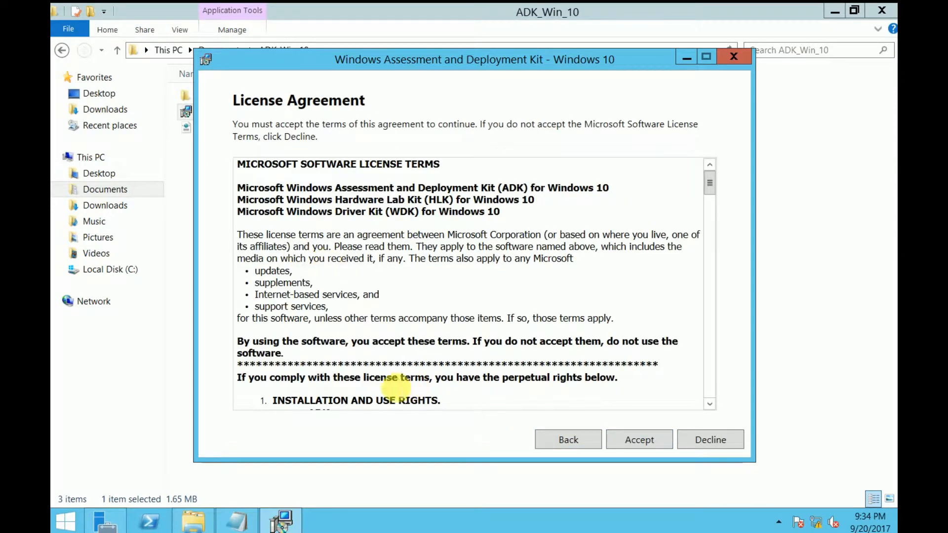
{"action": "left_click", "coordinate": [612, 440]}
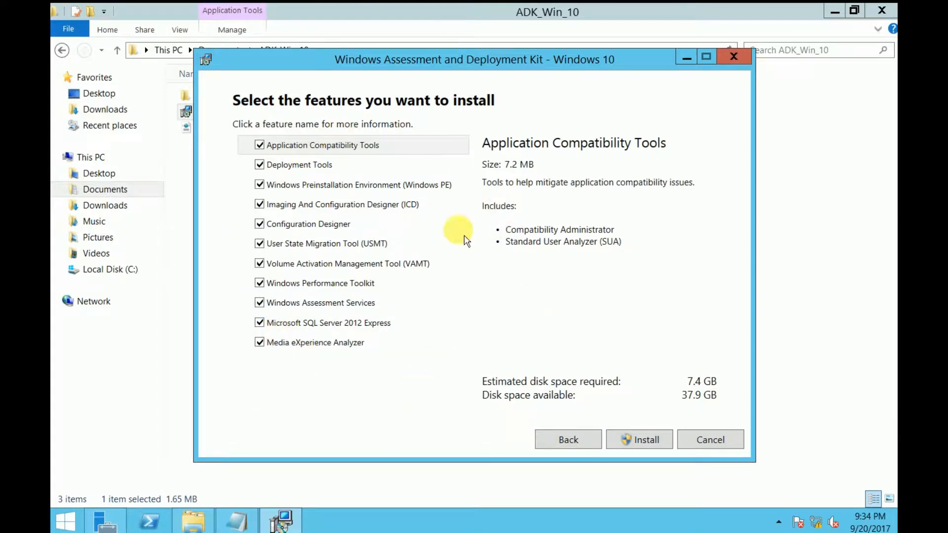
Step: Check the ADK features required for MDT at the end of the Notepad notes, and minimize Notepad to return to the installer
{"action": "left_click_drag", "start_coordinate": [475, 71], "coordinate": [505, 69]}
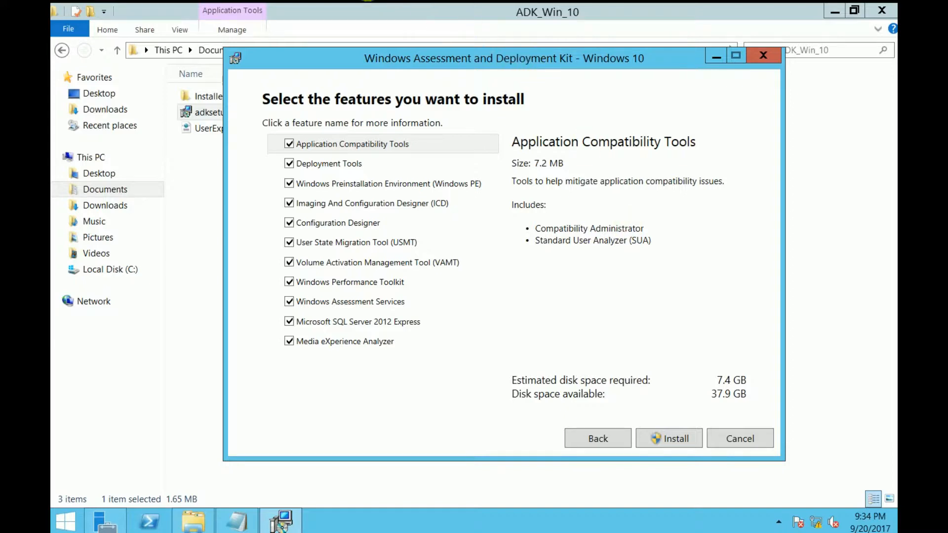
{"action": "left_click", "coordinate": [251, 526]}
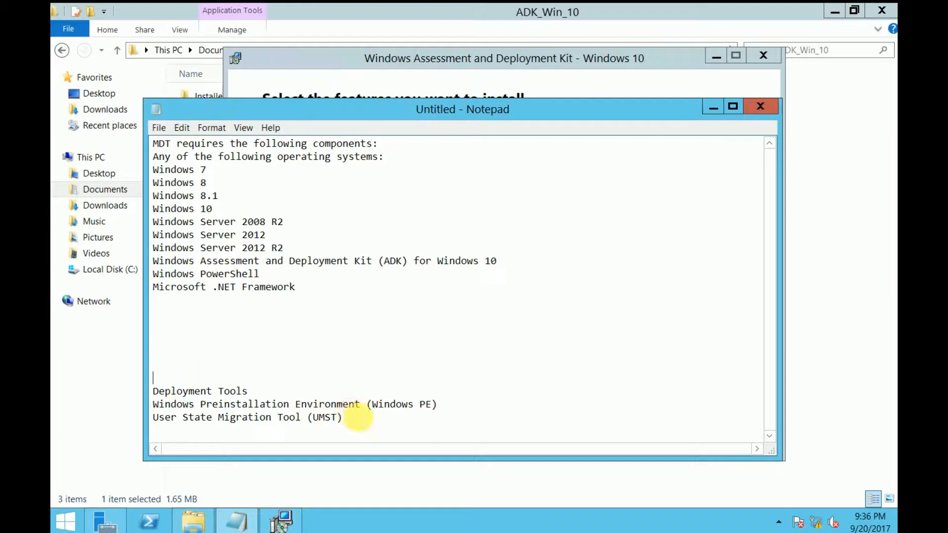
{"action": "left_click_drag", "start_coordinate": [355, 415], "coordinate": [153, 390]}
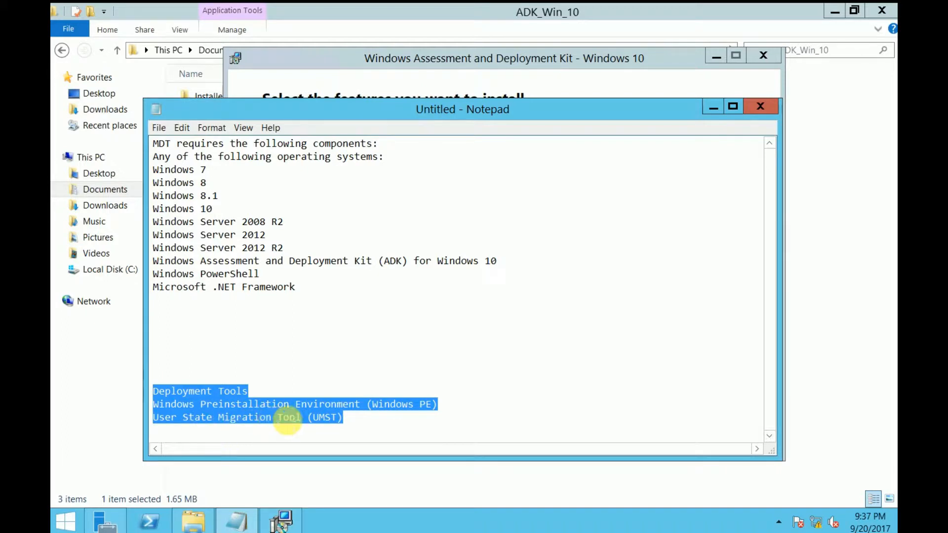
{"action": "left_click", "coordinate": [353, 417]}
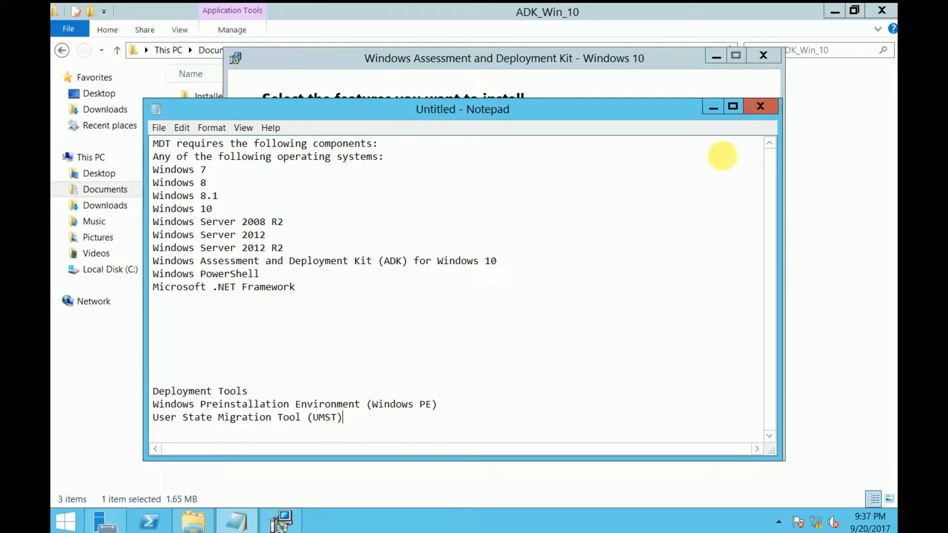
{"action": "left_click", "coordinate": [721, 110]}
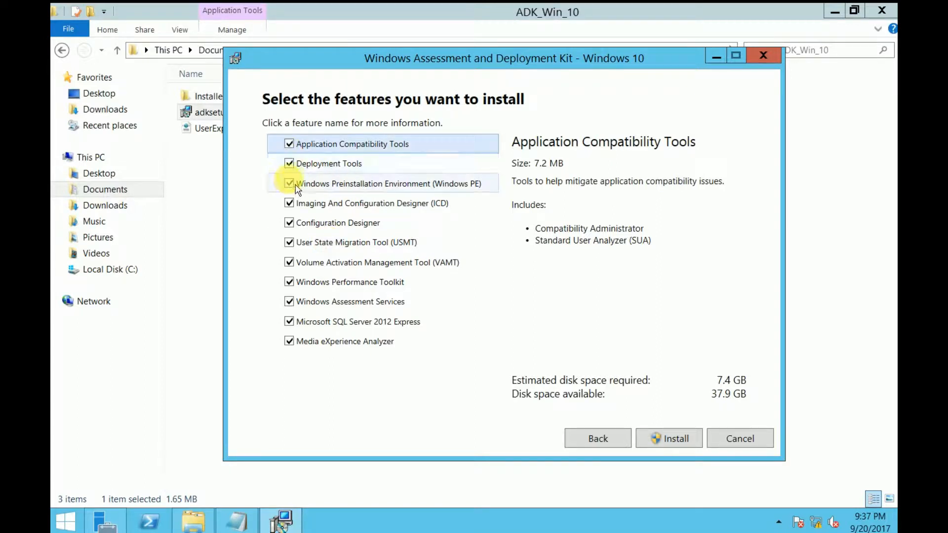
Step: Keep only Deployment Tools, Windows Preinstallation Environment (Windows PE) and User State Migration Tool (USMT) selected, and install them with elevation approved
{"action": "left_click", "coordinate": [291, 147]}
{"action": "left_click", "coordinate": [290, 204]}
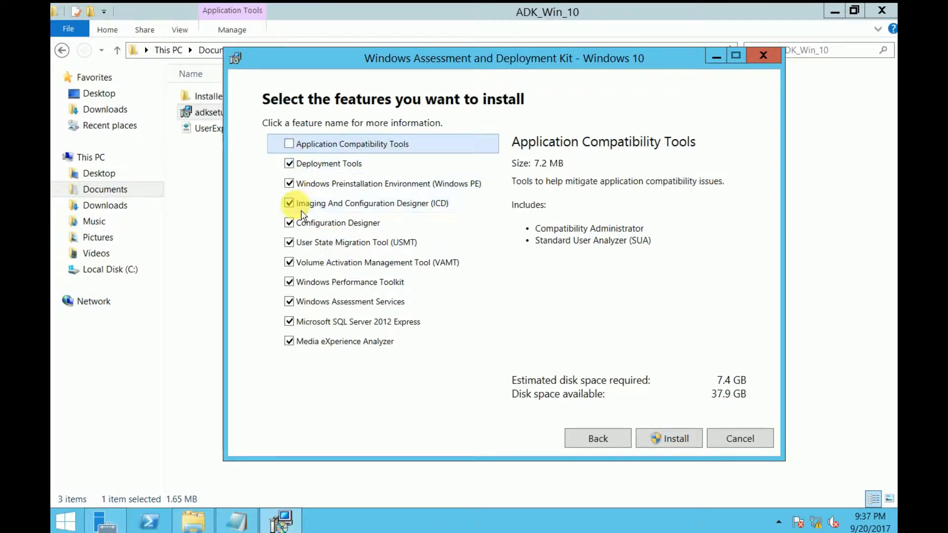
{"action": "left_click", "coordinate": [290, 223]}
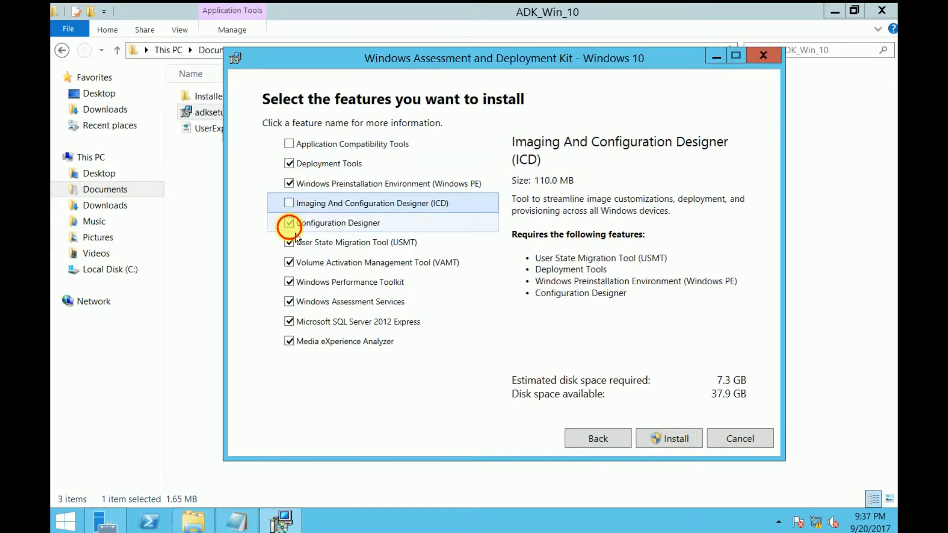
{"action": "left_click", "coordinate": [290, 264]}
{"action": "left_click", "coordinate": [297, 282]}
{"action": "left_click", "coordinate": [297, 302]}
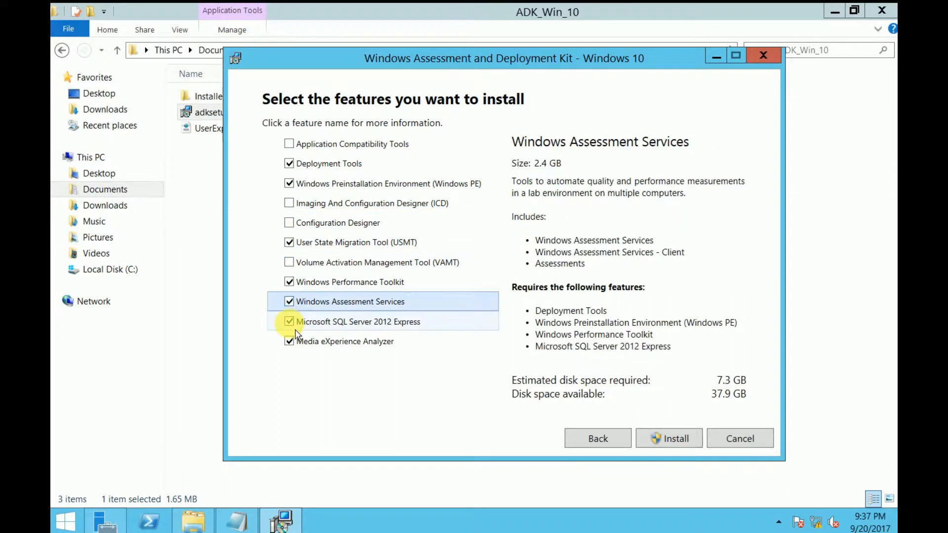
{"action": "left_click", "coordinate": [290, 321]}
{"action": "left_click", "coordinate": [289, 282]}
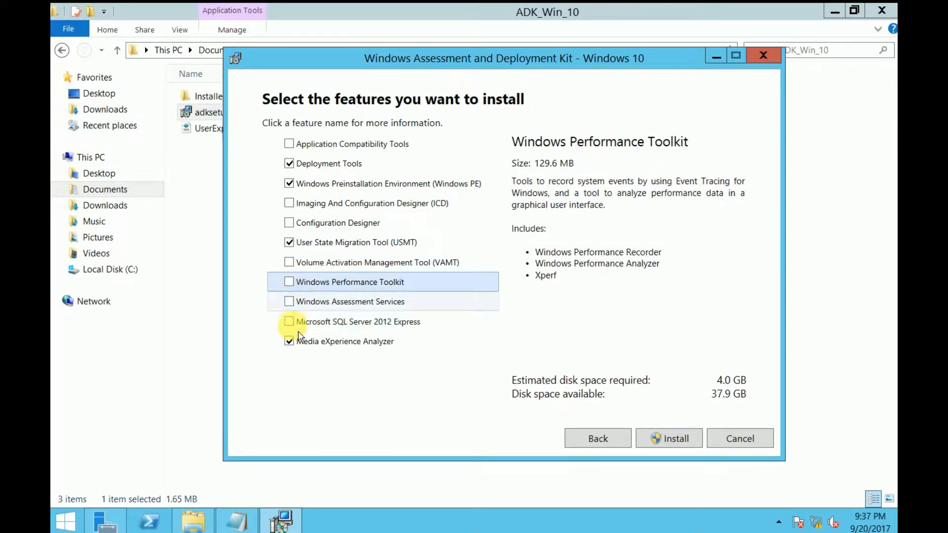
{"action": "left_click", "coordinate": [298, 347]}
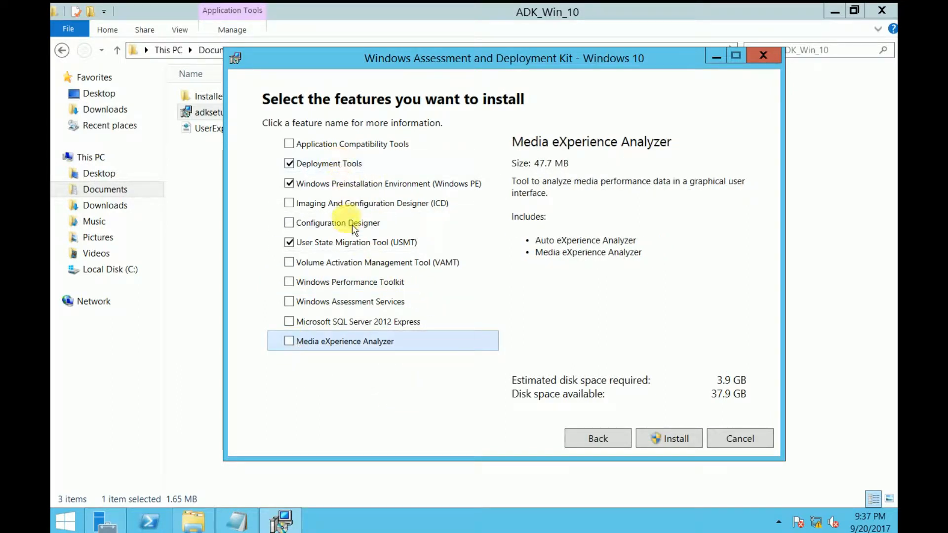
{"action": "left_click", "coordinate": [665, 438]}
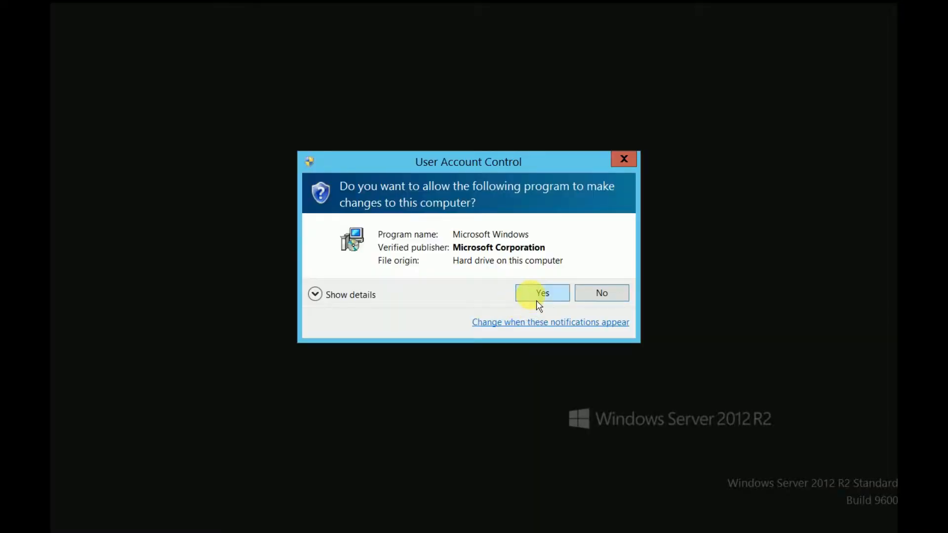
{"action": "left_click", "coordinate": [536, 300]}
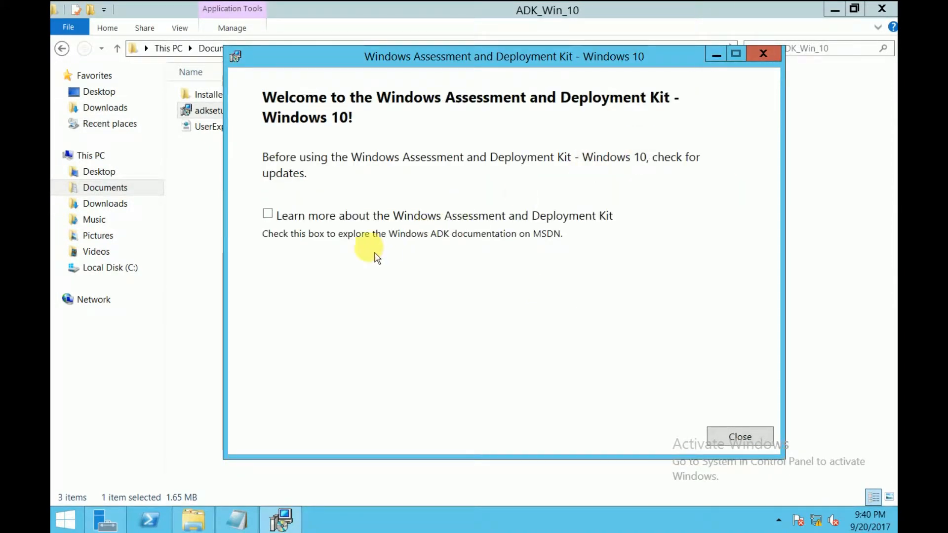
Step: Close the finished ADK installer, return to the Documents folder and launch MicrosoftDeploymentToolkit2013_x64
{"action": "left_click", "coordinate": [744, 440]}
{"action": "left_click", "coordinate": [390, 279]}
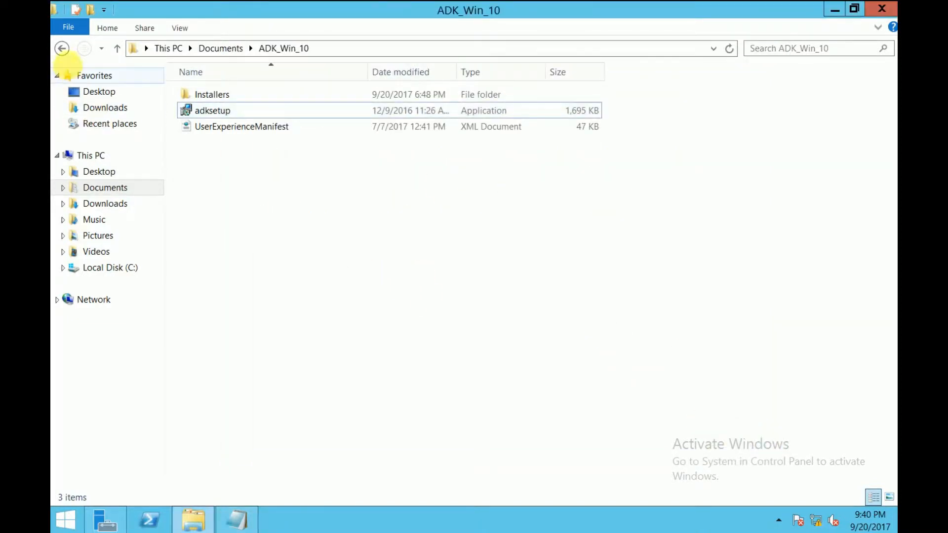
{"action": "left_click", "coordinate": [62, 48]}
{"action": "left_click", "coordinate": [431, 263]}
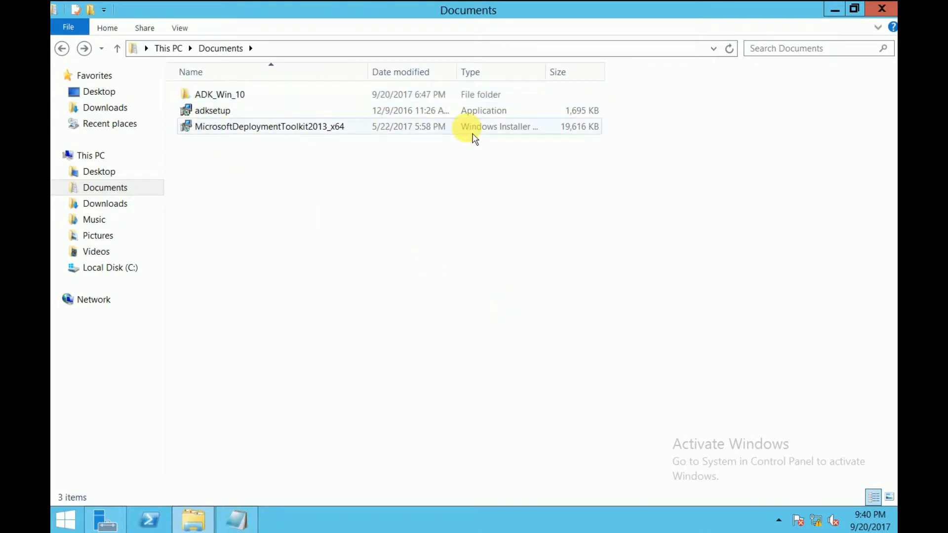
{"action": "left_click", "coordinate": [280, 140]}
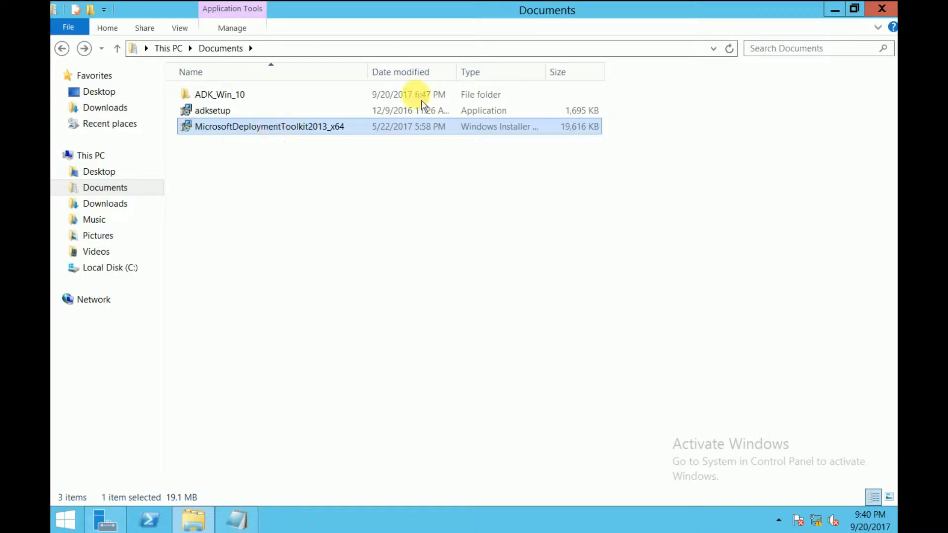
{"action": "double_click", "coordinate": [262, 128]}
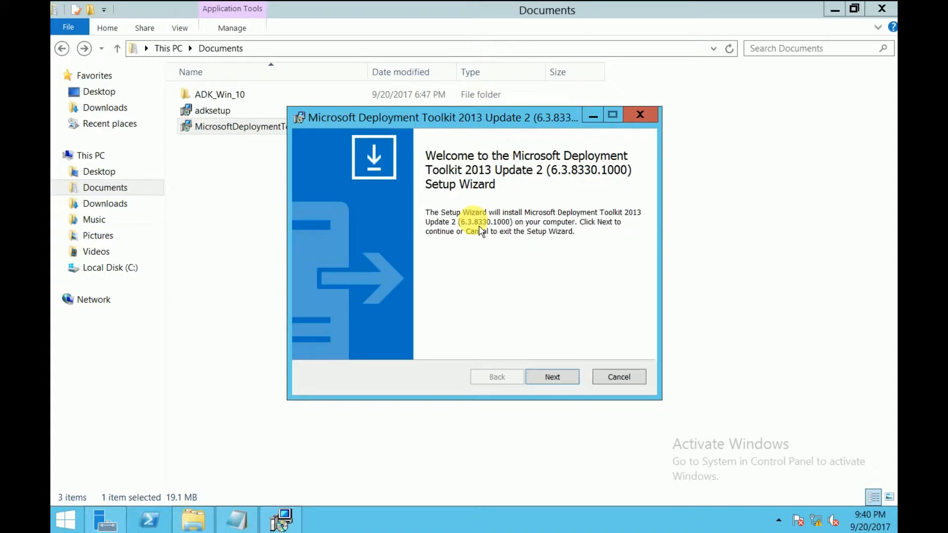
Step: Proceed through the Microsoft Deployment Toolkit 2013 Update 2 setup wizard and accept the End-User License Agreement
{"action": "left_click", "coordinate": [552, 377]}
{"action": "left_click", "coordinate": [409, 320]}
{"action": "left_click", "coordinate": [568, 375]}
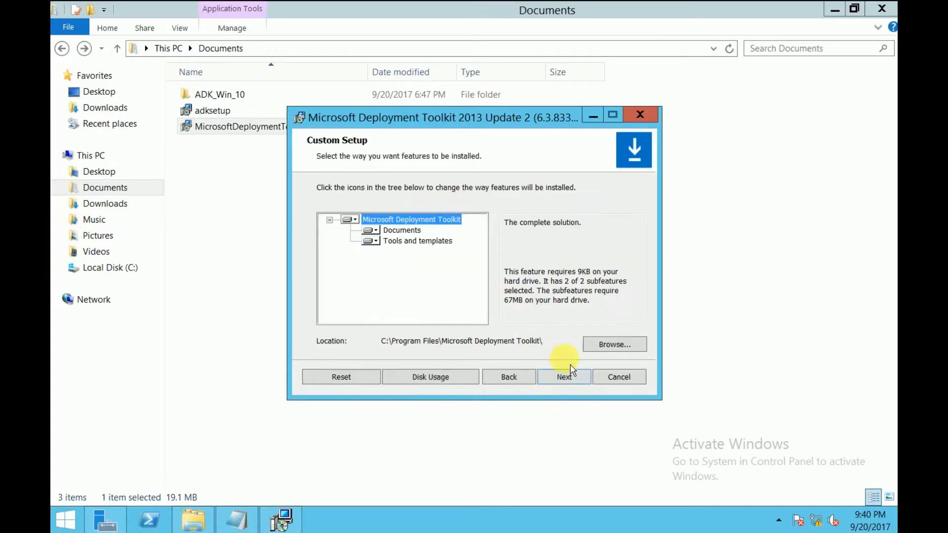
{"action": "left_click", "coordinate": [565, 377]}
{"action": "left_click", "coordinate": [555, 378]}
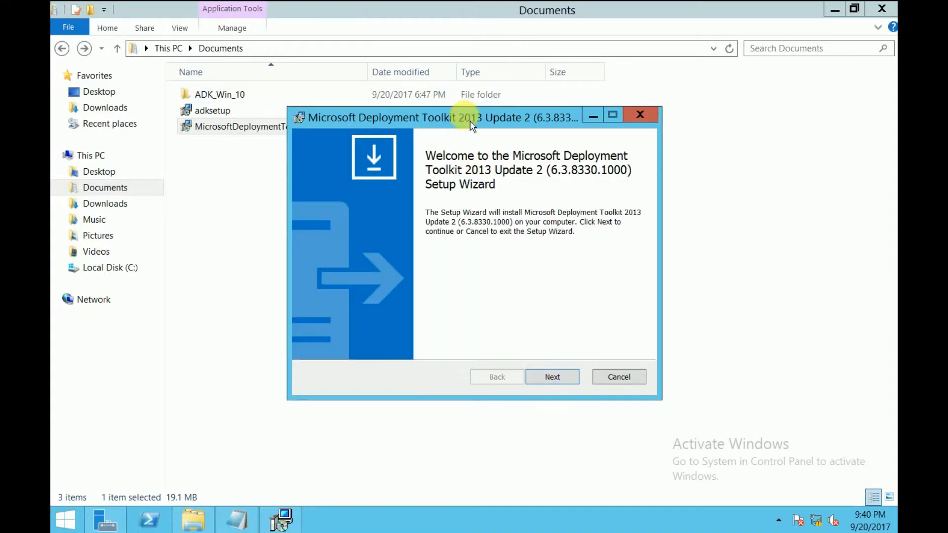
{"action": "left_click", "coordinate": [552, 377]}
{"action": "left_click", "coordinate": [341, 321]}
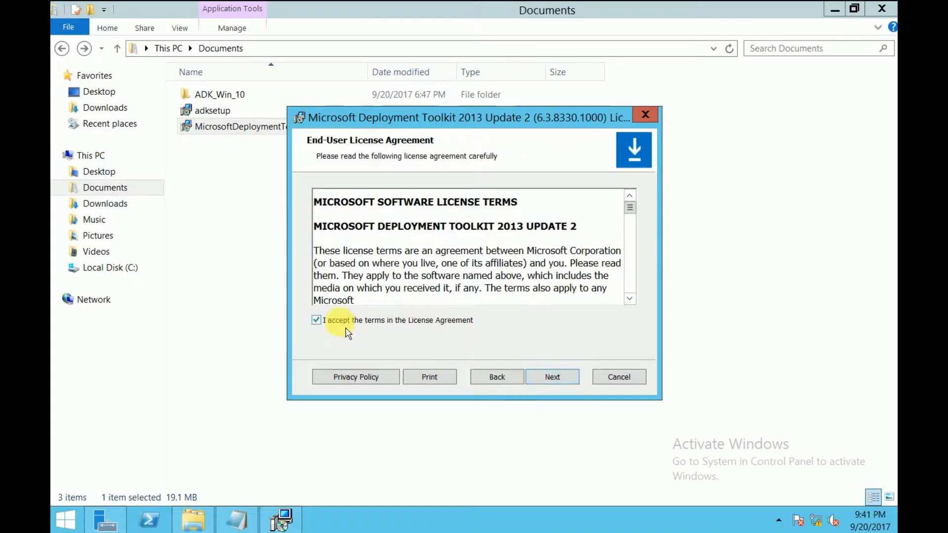
Step: Install Microsoft Deployment Toolkit with its default features, finish the setup wizard and close the Documents window
{"action": "left_click", "coordinate": [553, 377]}
{"action": "left_click", "coordinate": [564, 377]}
{"action": "left_click", "coordinate": [555, 377]}
{"action": "left_click", "coordinate": [556, 378]}
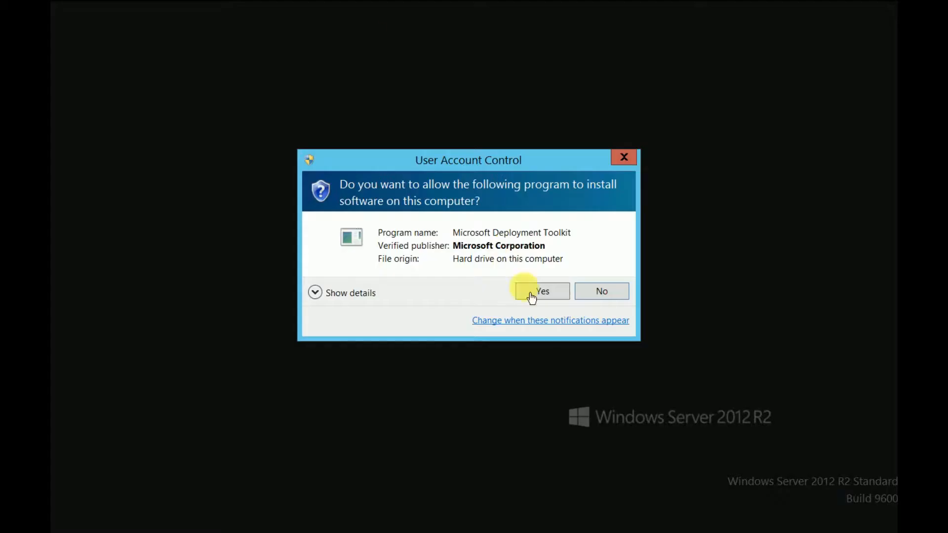
{"action": "left_click", "coordinate": [533, 295]}
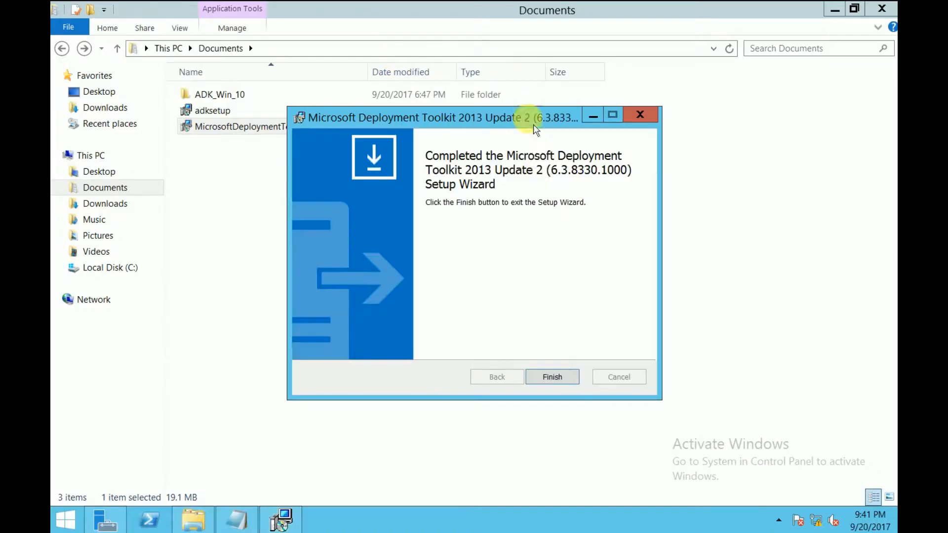
{"action": "left_click", "coordinate": [566, 377]}
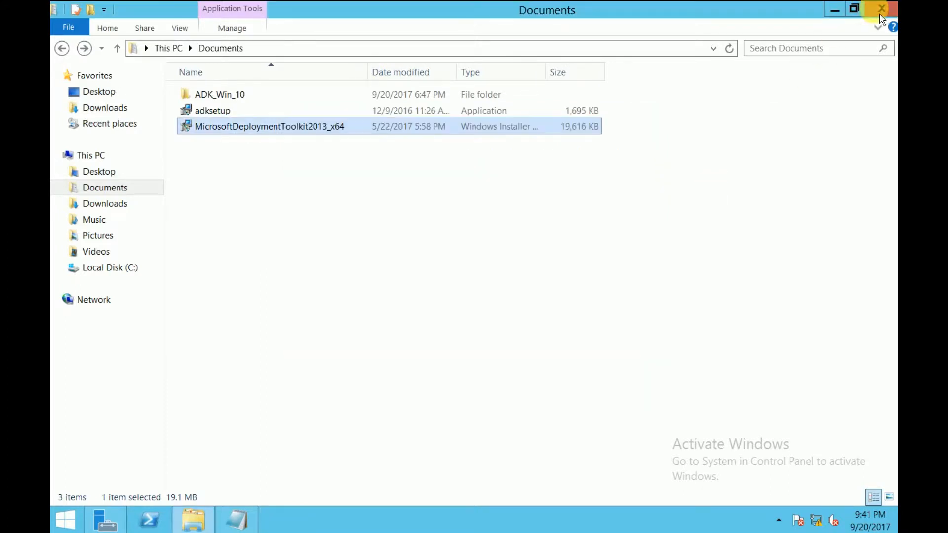
{"action": "left_click", "coordinate": [882, 10]}
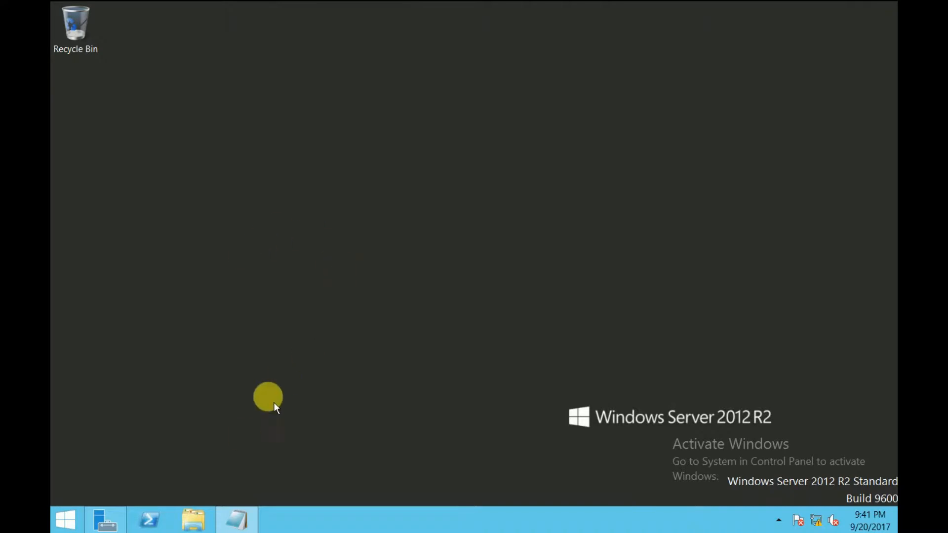
Step: Launch Deployment Workbench from the installed apps and approve the elevation request
{"action": "left_click", "coordinate": [77, 526]}
{"action": "left_click", "coordinate": [130, 509]}
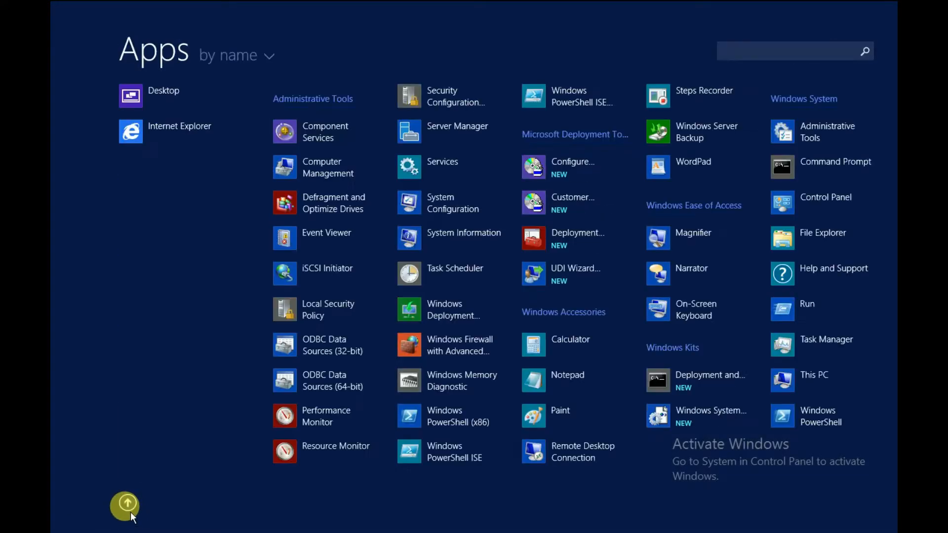
{"action": "left_click", "coordinate": [571, 241]}
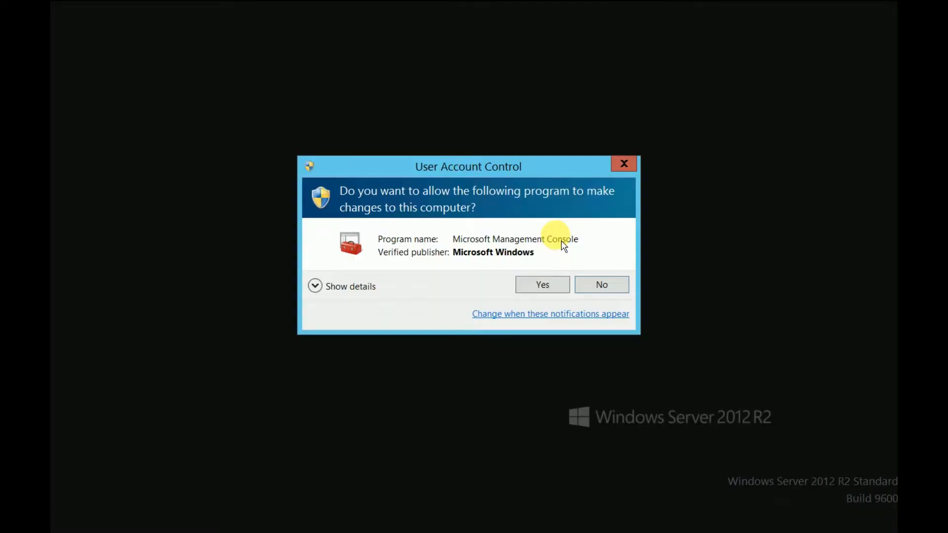
{"action": "left_click", "coordinate": [542, 285]}
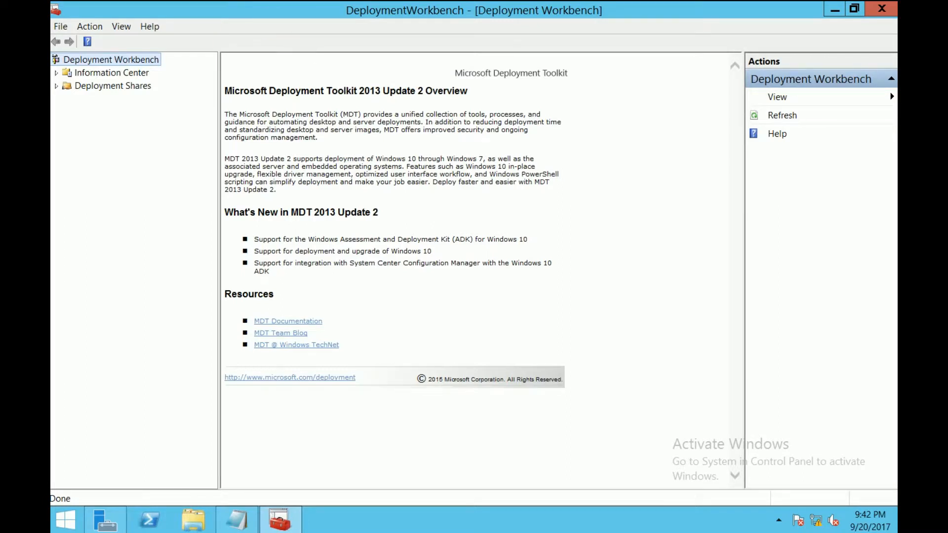
Step: Expand Information Center and view its Documentation page
{"action": "left_click", "coordinate": [83, 75]}
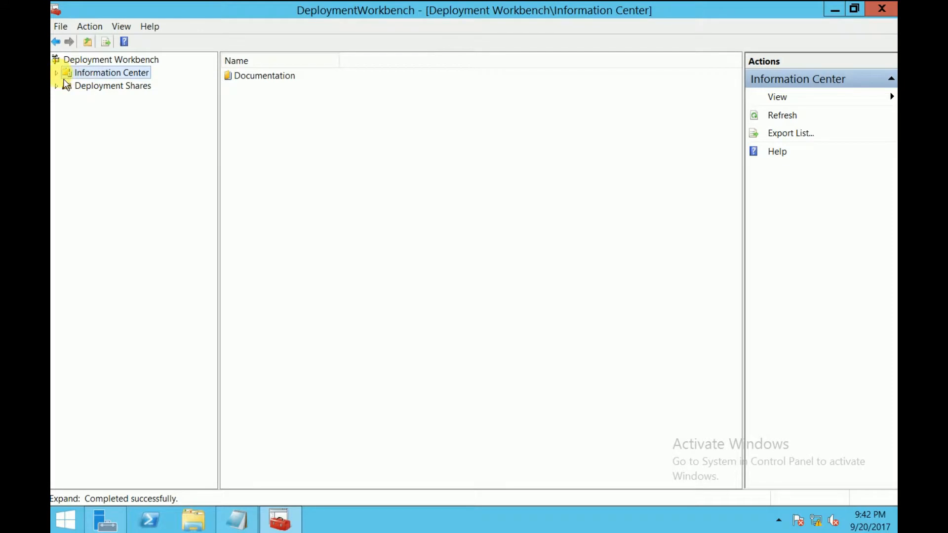
{"action": "double_click", "coordinate": [67, 73]}
{"action": "left_click", "coordinate": [89, 86]}
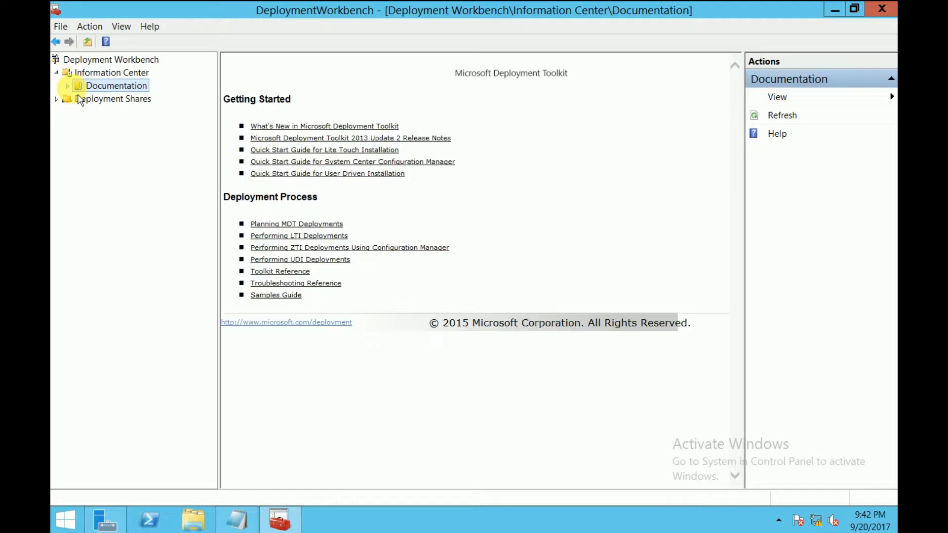
Step: Start a new deployment share under Deployment Shares and set its path to C:\SCTECH_Deployment
{"action": "left_click", "coordinate": [82, 100]}
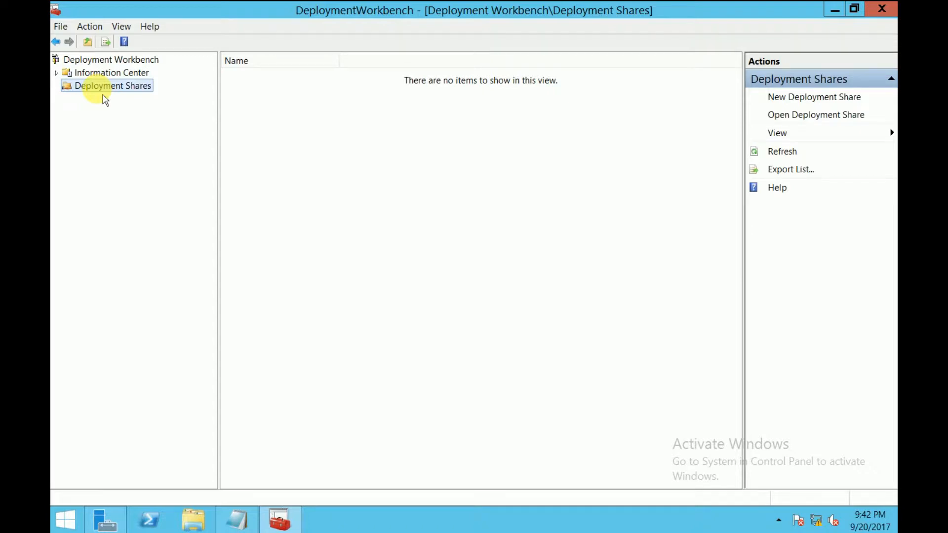
{"action": "right_click", "coordinate": [105, 99]}
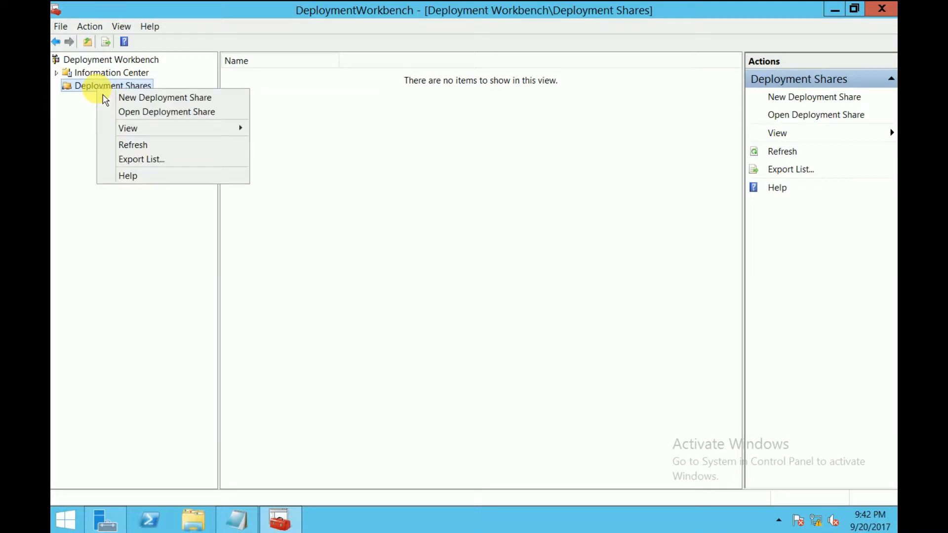
{"action": "left_click", "coordinate": [156, 101]}
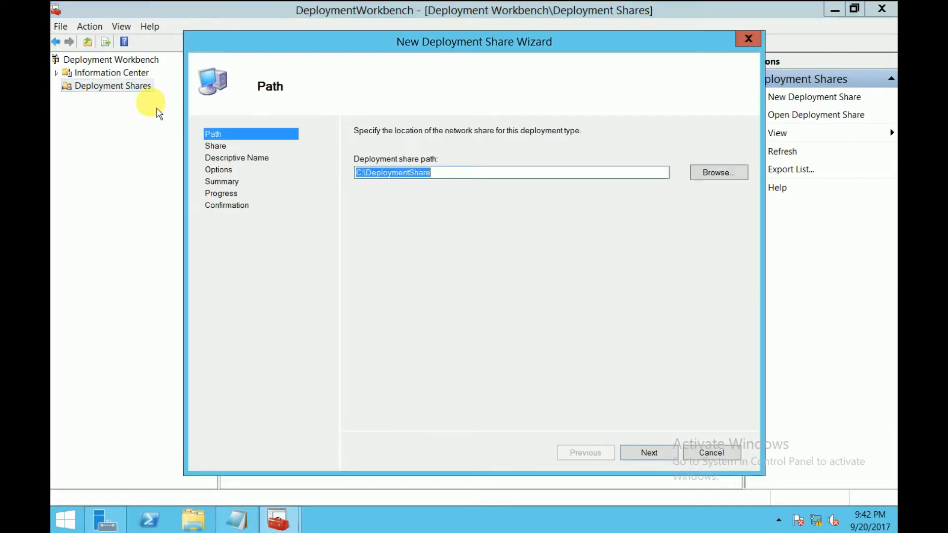
{"action": "left_click", "coordinate": [471, 176]}
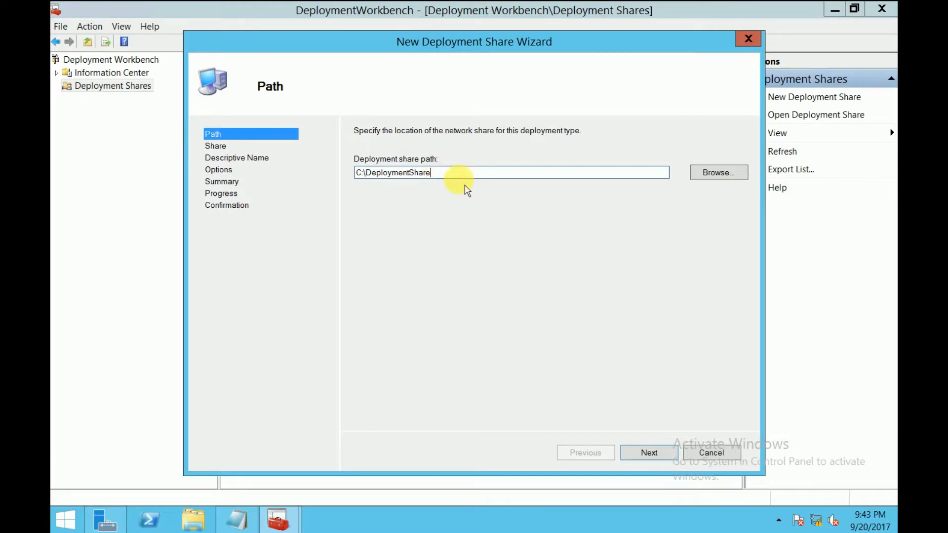
{"action": "double_click", "coordinate": [368, 174]}
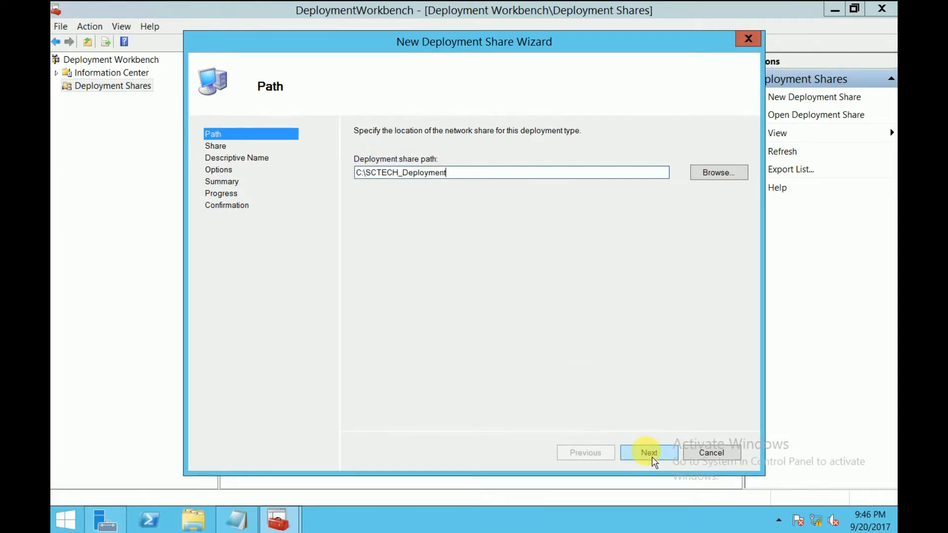
{"action": "left_click", "coordinate": [651, 458]}
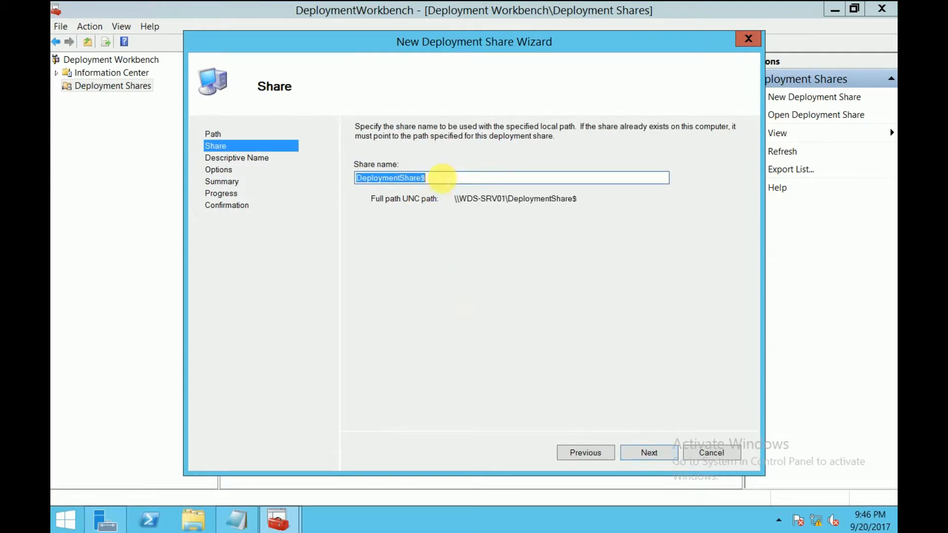
Step: Set the share name to SCTECHDeployment$ and keep the description MDT Deployment Share
{"action": "left_click", "coordinate": [427, 178]}
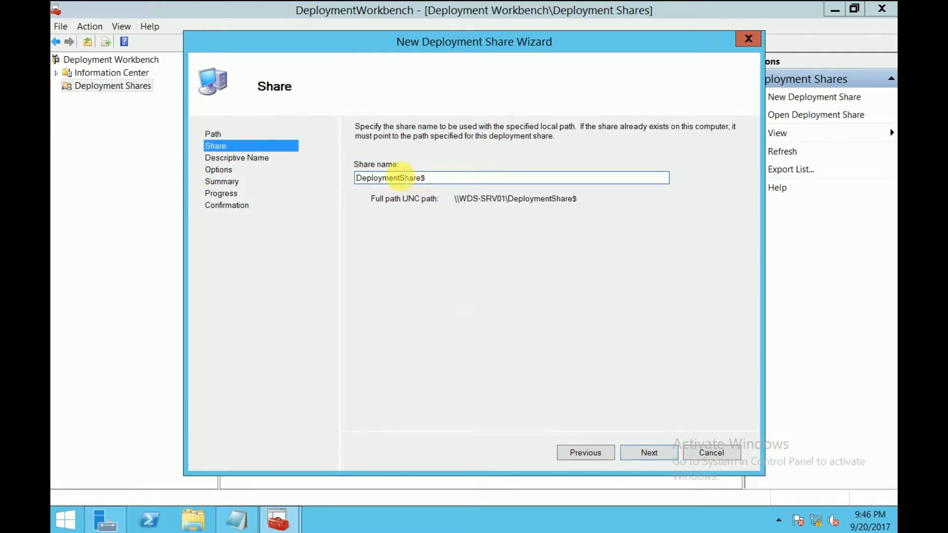
{"action": "left_click_drag", "start_coordinate": [398, 178], "coordinate": [341, 175]}
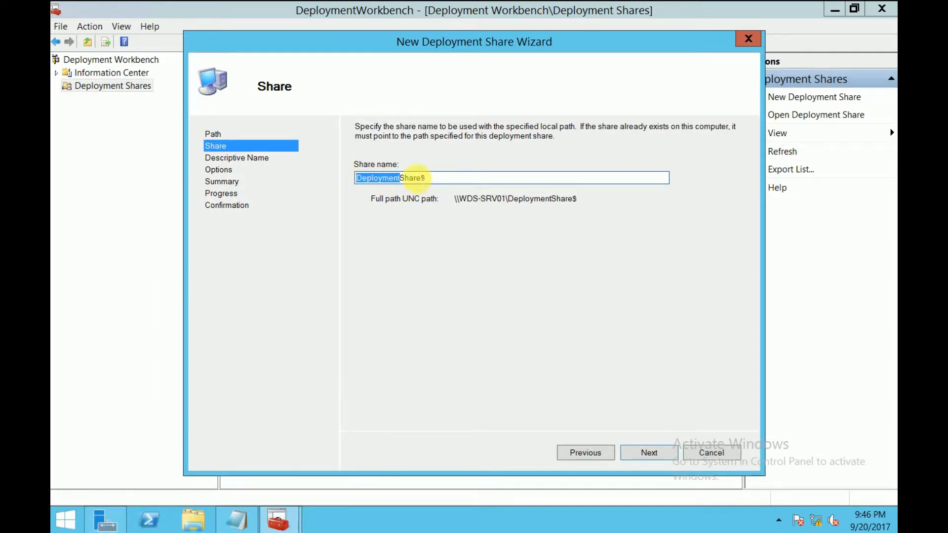
{"action": "left_click_drag", "start_coordinate": [421, 178], "coordinate": [347, 182]}
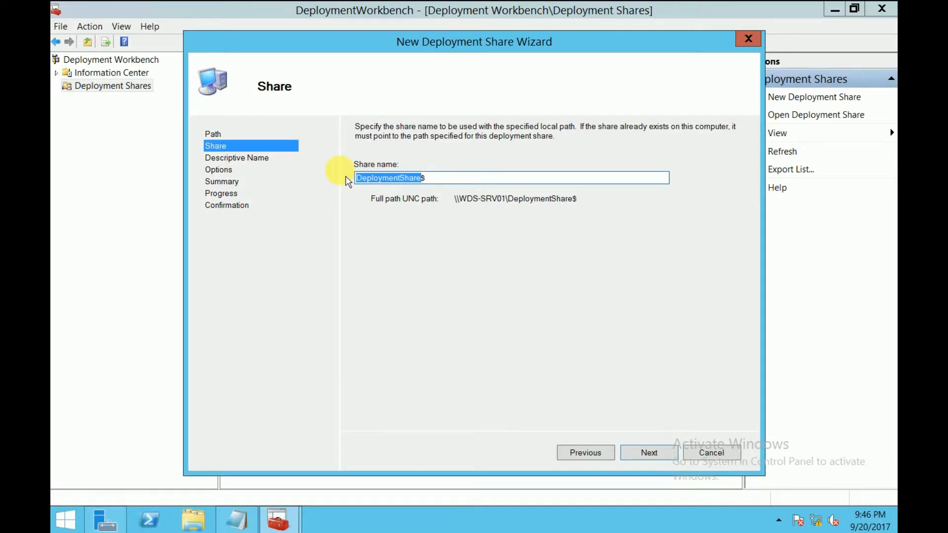
{"action": "type", "text": "S"}
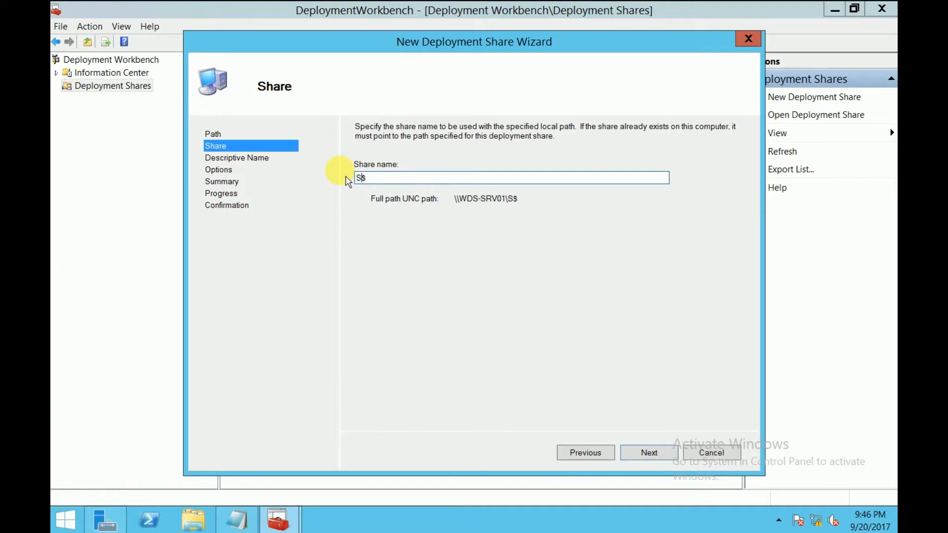
{"action": "type", "text": "CTECH"}
{"action": "type", "text": "Deplo"}
{"action": "type", "text": "yment"}
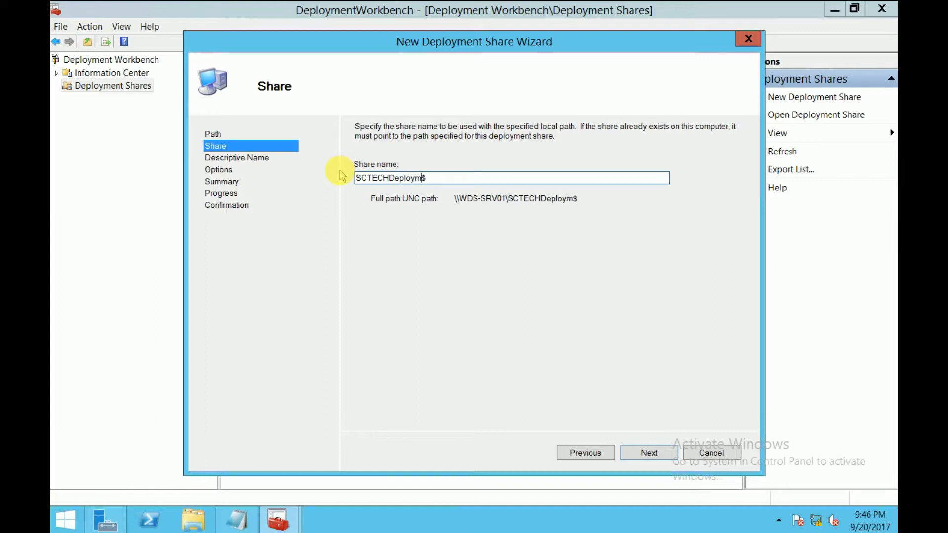
{"action": "left_click", "coordinate": [649, 458]}
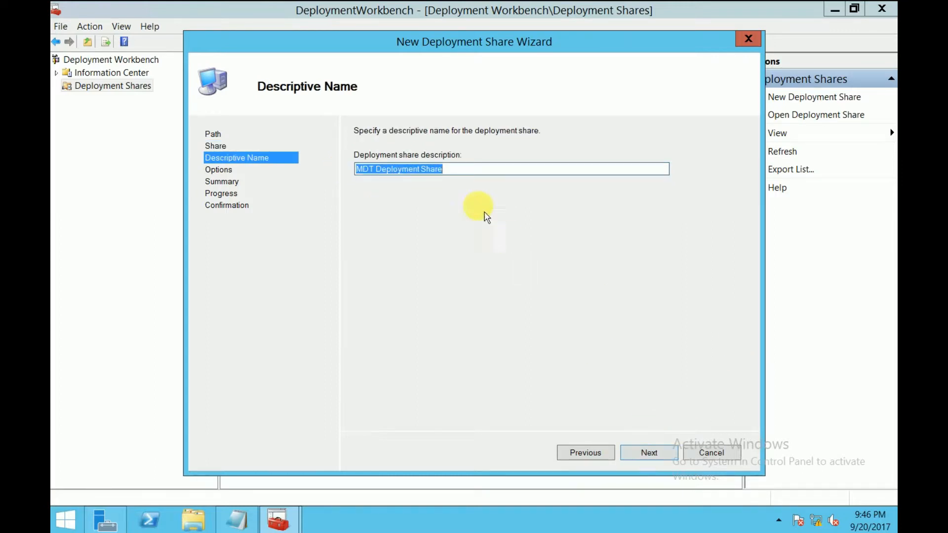
{"action": "left_click", "coordinate": [455, 171]}
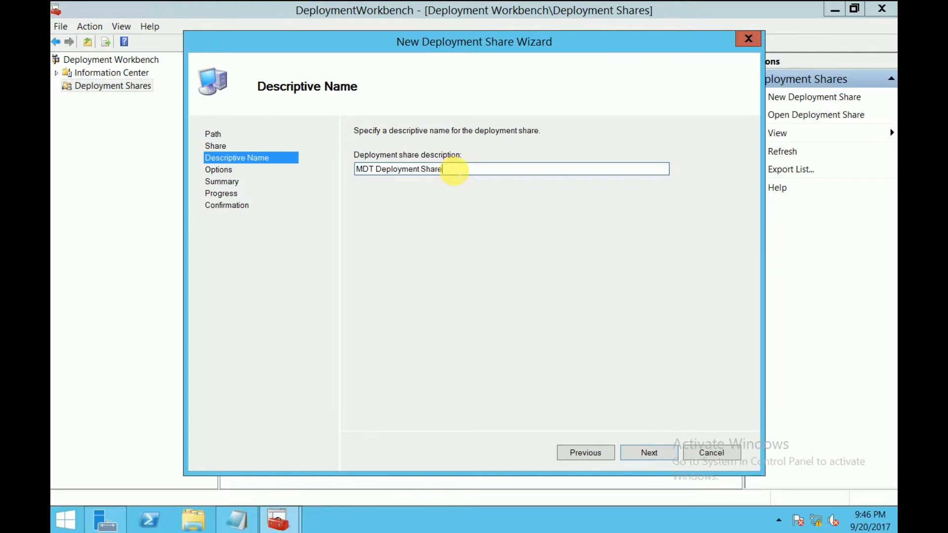
{"action": "left_click", "coordinate": [655, 454]}
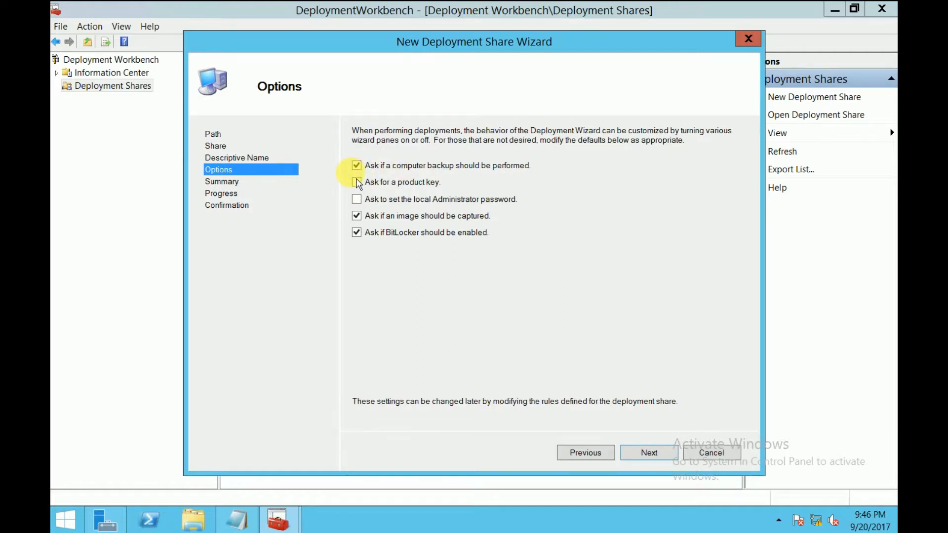
Step: Turn off the computer backup, image capture and BitLocker prompts, and create the deployment share
{"action": "left_click", "coordinate": [403, 217]}
{"action": "left_click", "coordinate": [388, 233]}
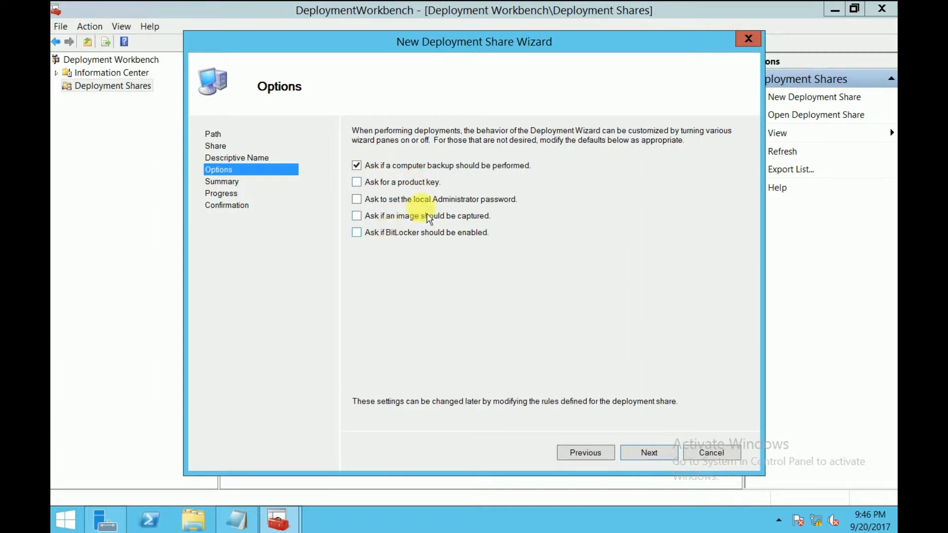
{"action": "left_click", "coordinate": [431, 171]}
{"action": "left_click", "coordinate": [660, 458]}
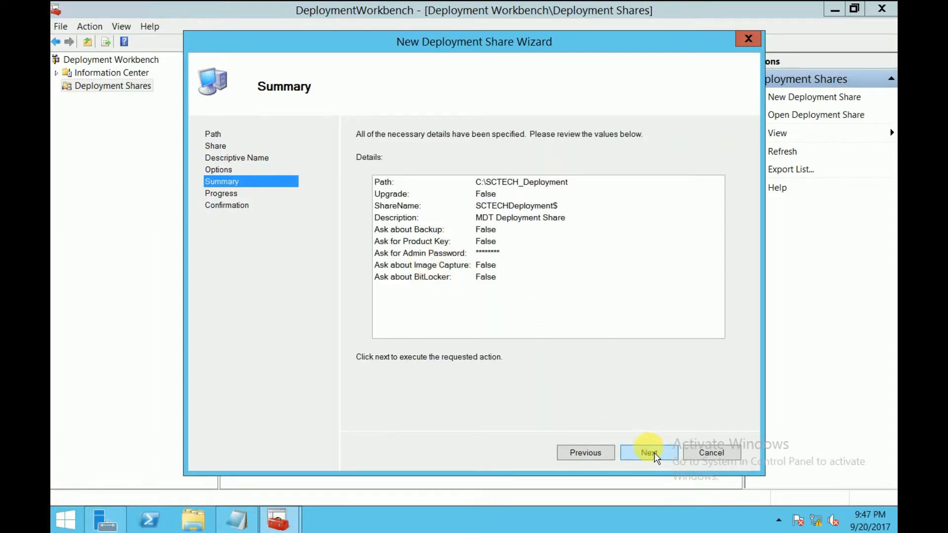
{"action": "left_click", "coordinate": [655, 453]}
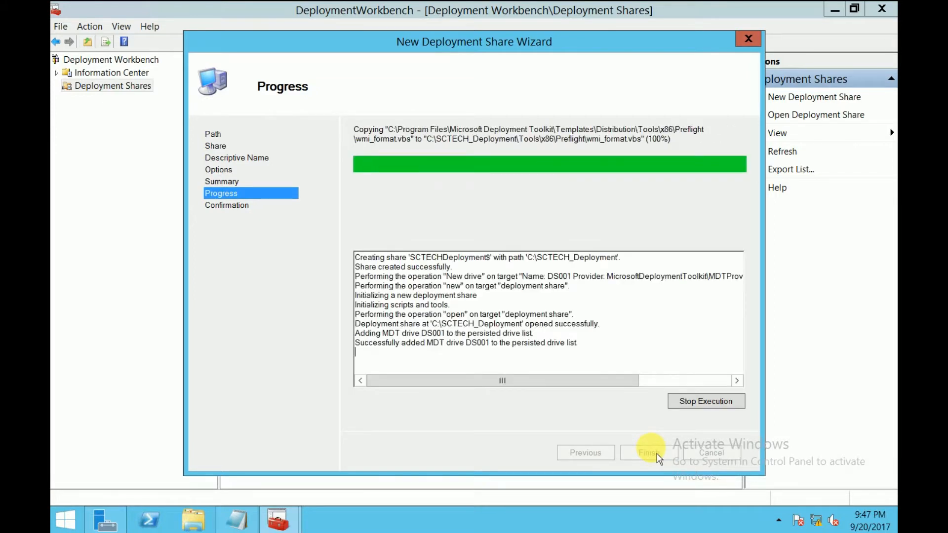
{"action": "left_click", "coordinate": [649, 453]}
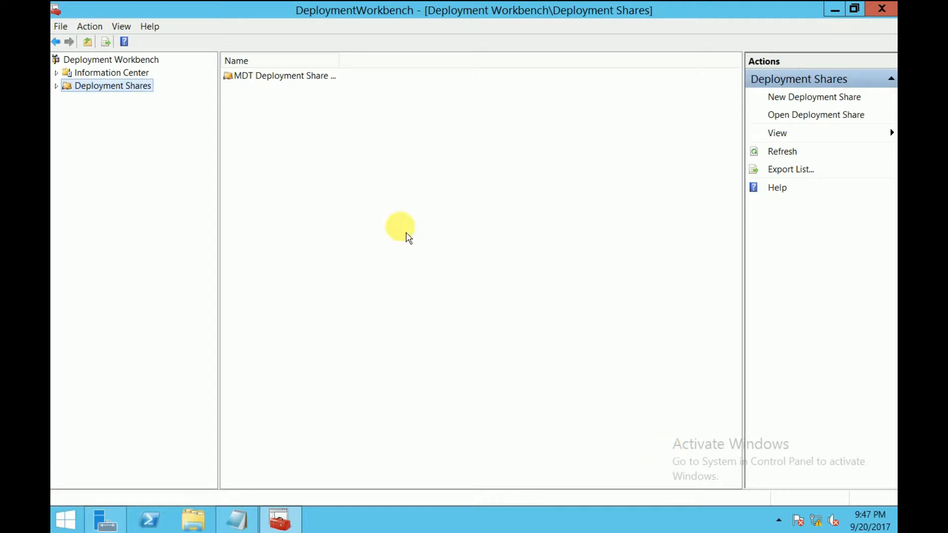
Step: Expand Deployment Shares and the MDT Deployment Share beneath it, and widen the console tree
{"action": "left_click", "coordinate": [57, 87]}
{"action": "left_click", "coordinate": [67, 100]}
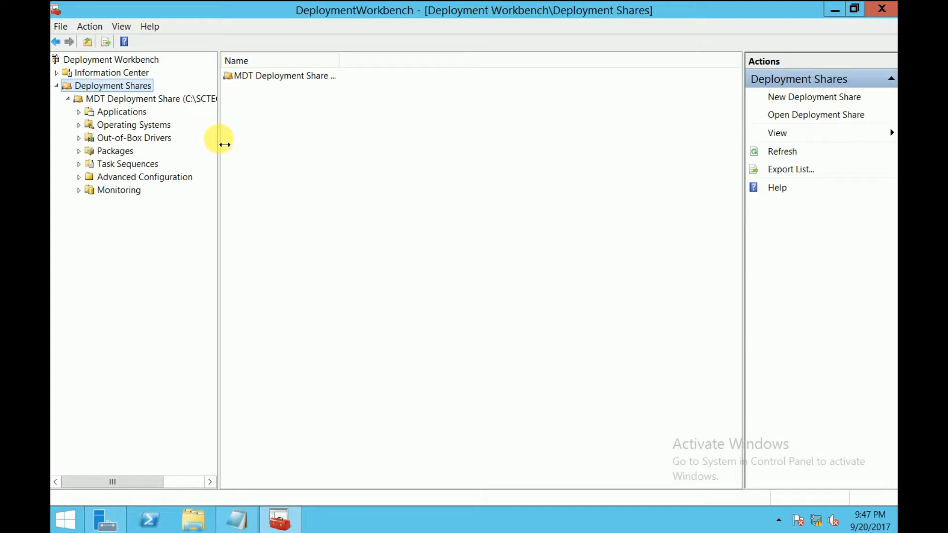
{"action": "left_click_drag", "start_coordinate": [225, 144], "coordinate": [247, 141]}
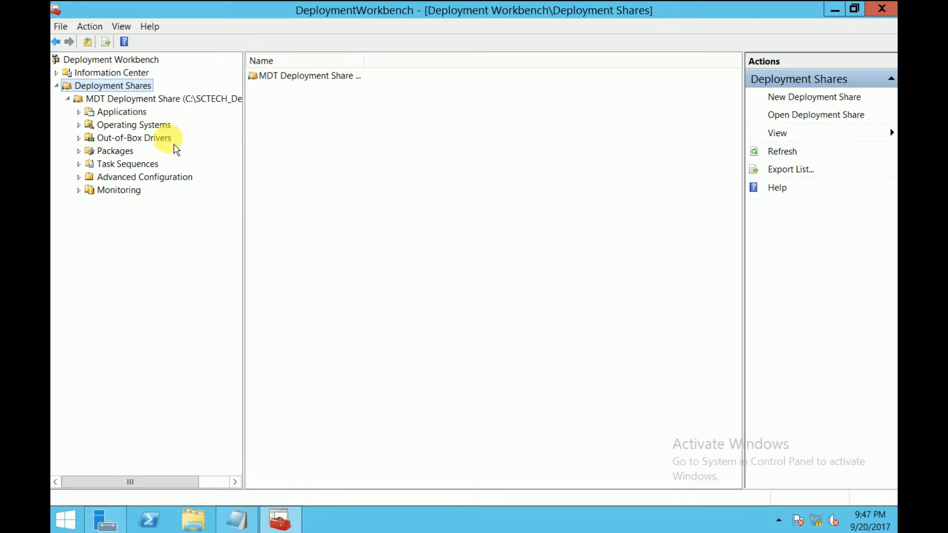
Step: Examine the MDT Deployment Share's nodes from Applications through Task Sequences, the Advanced Configuration folders including Linked Deployment Shares and Media, and Monitoring
{"action": "left_click", "coordinate": [130, 113]}
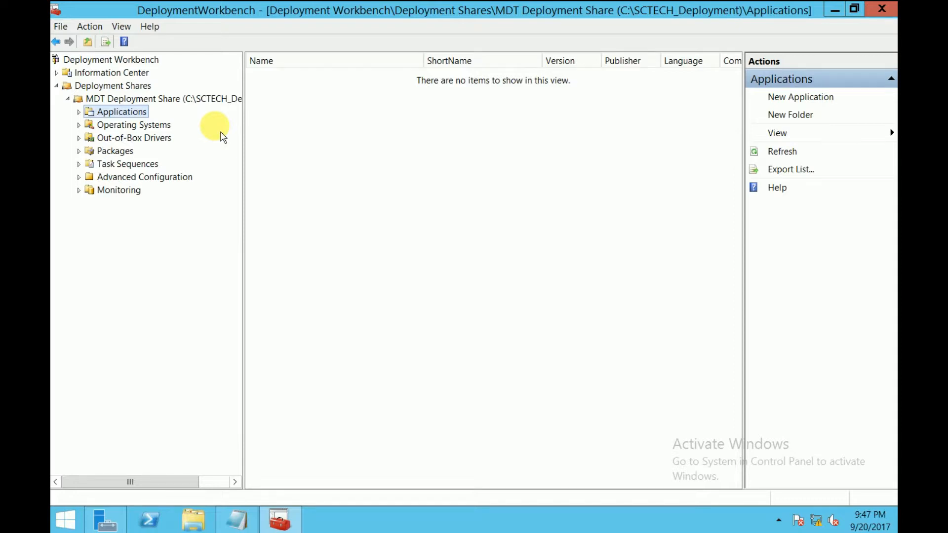
{"action": "left_click", "coordinate": [122, 127]}
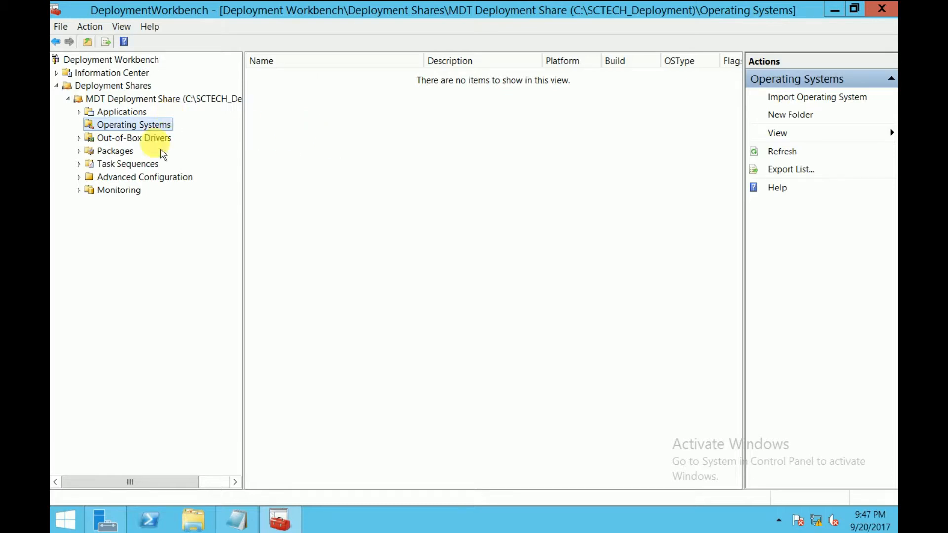
{"action": "left_click", "coordinate": [141, 139]}
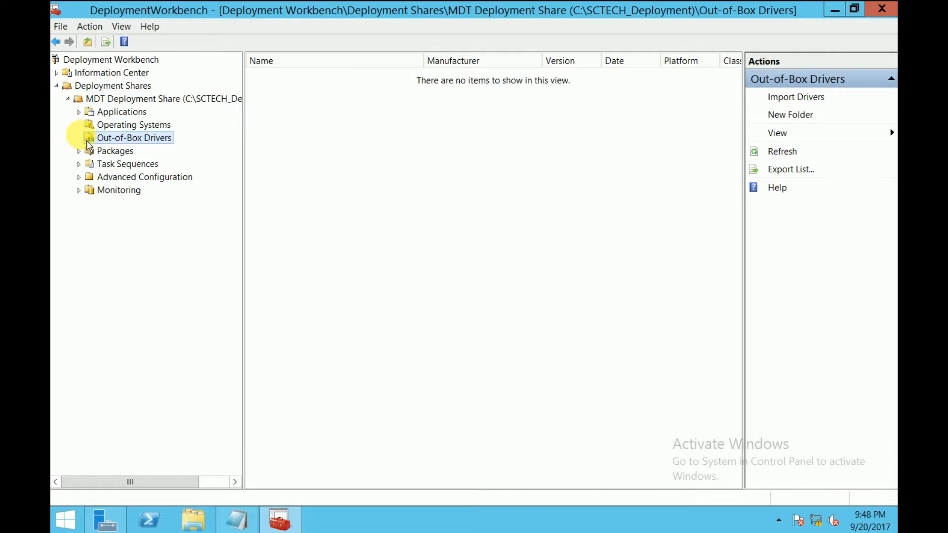
{"action": "left_click", "coordinate": [125, 151]}
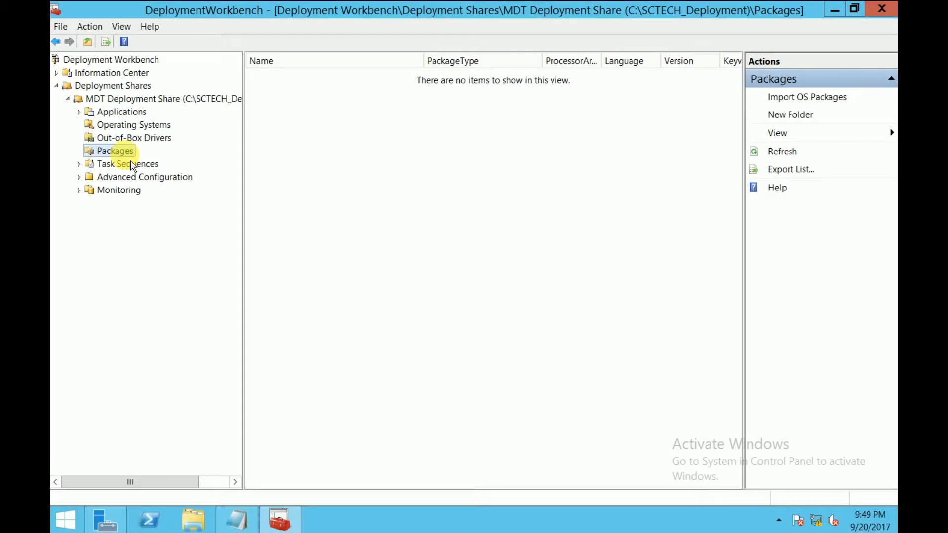
{"action": "left_click", "coordinate": [118, 165]}
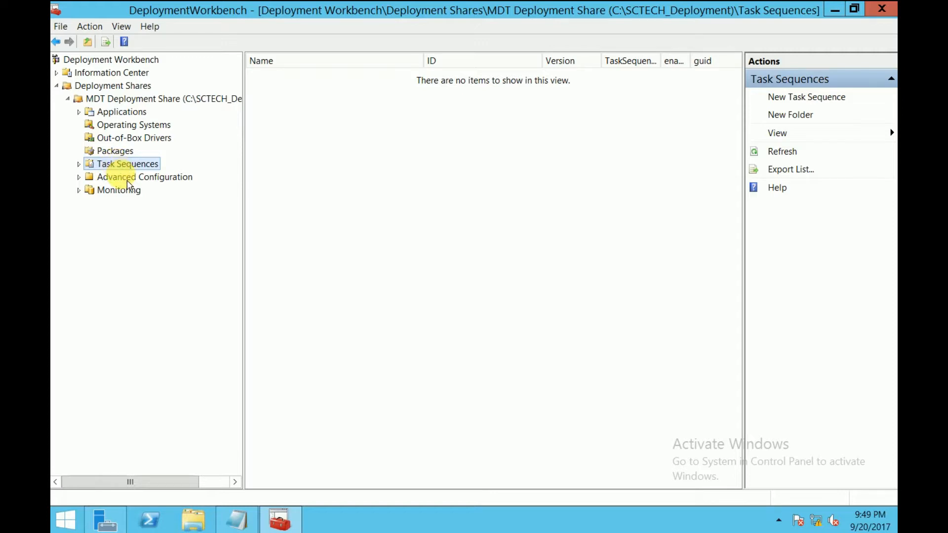
{"action": "left_click", "coordinate": [117, 177]}
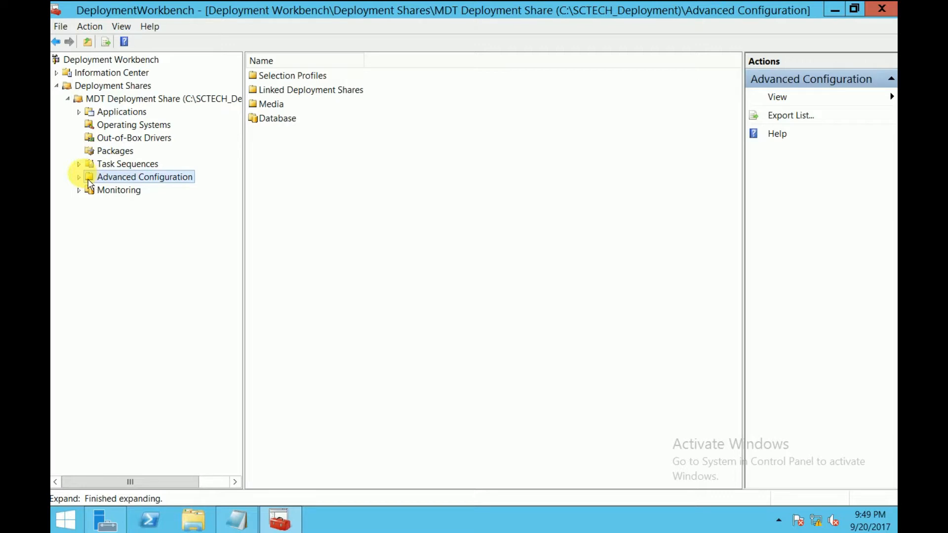
{"action": "left_click", "coordinate": [79, 177]}
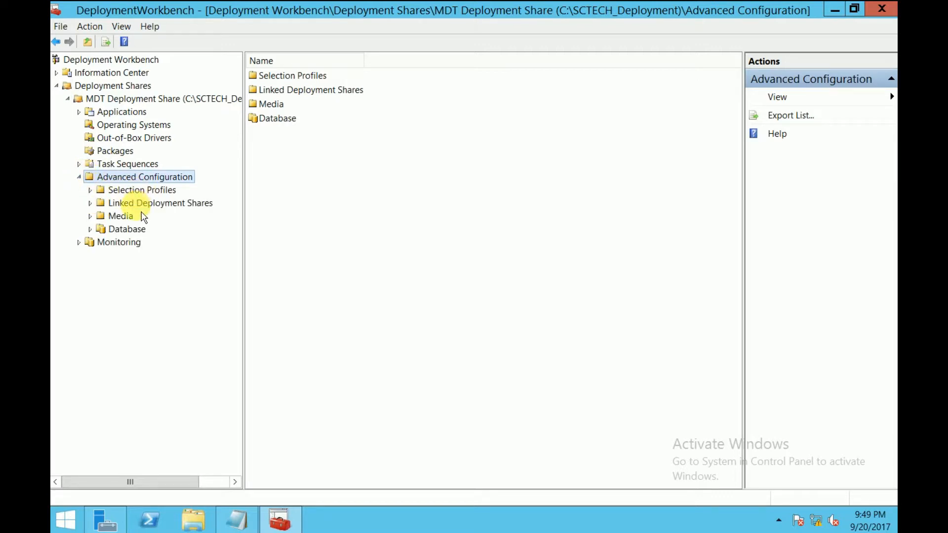
{"action": "left_click", "coordinate": [126, 203]}
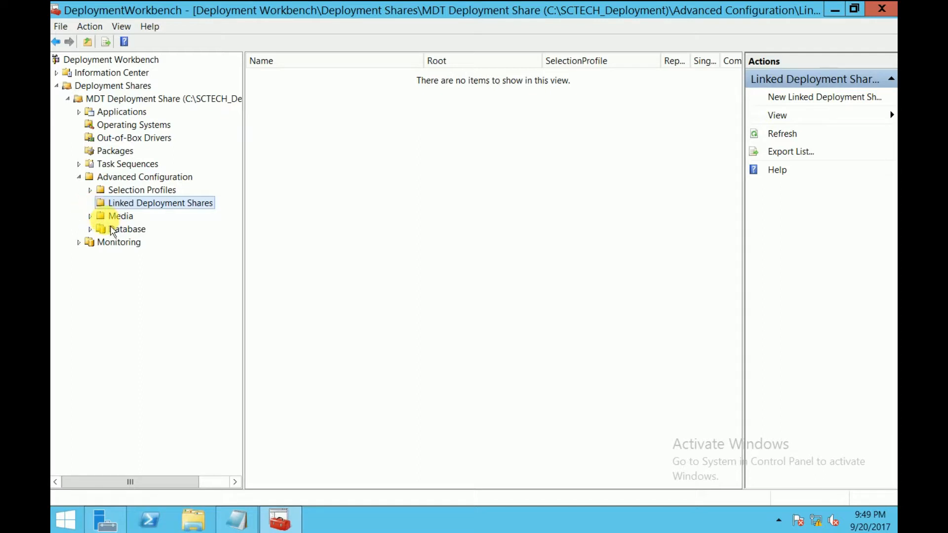
{"action": "left_click", "coordinate": [121, 220]}
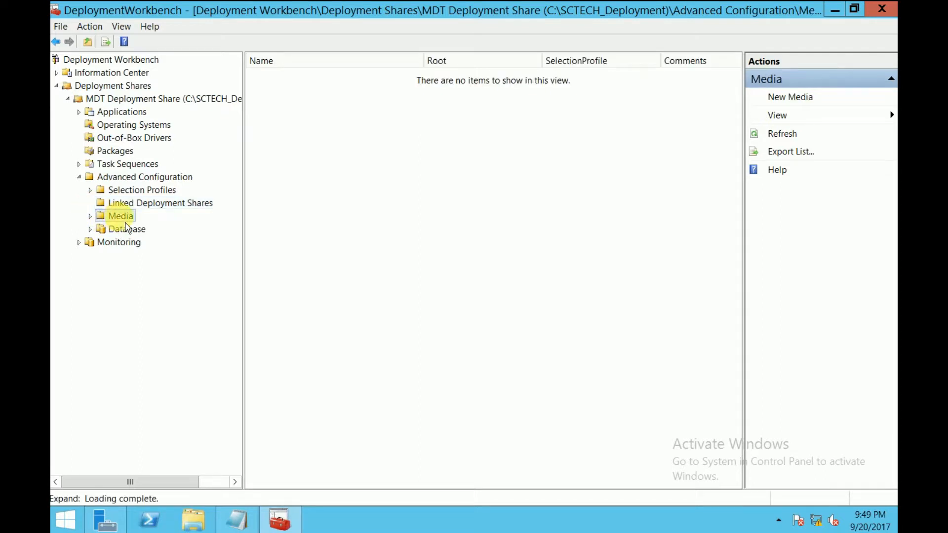
{"action": "left_click", "coordinate": [117, 244]}
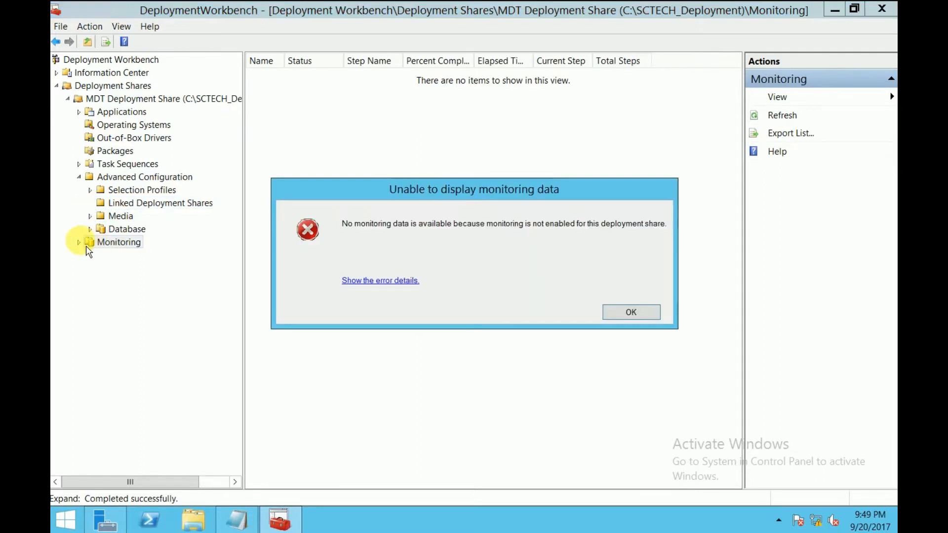
{"action": "left_click", "coordinate": [642, 315]}
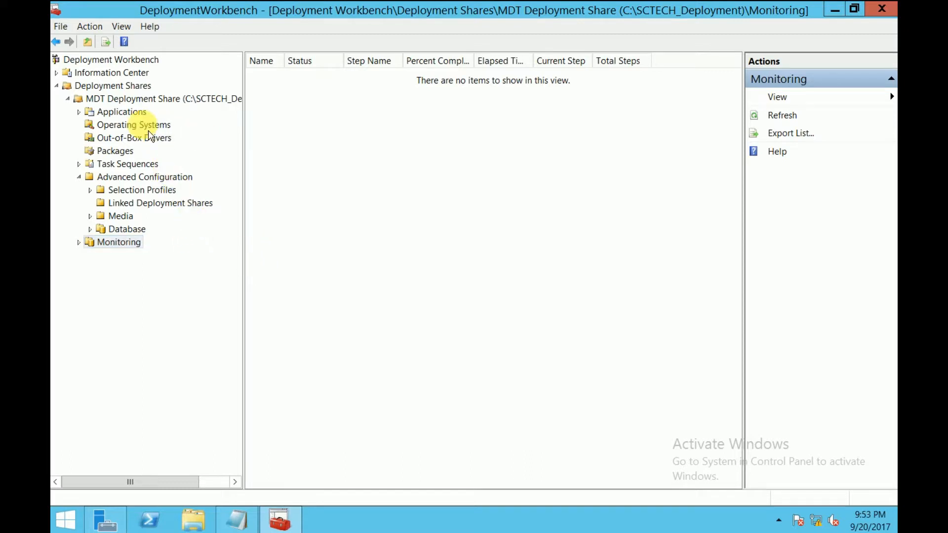
Step: Start importing an operating system under the share's Operating Systems node, with Custom image file as the OS type
{"action": "left_click", "coordinate": [148, 127]}
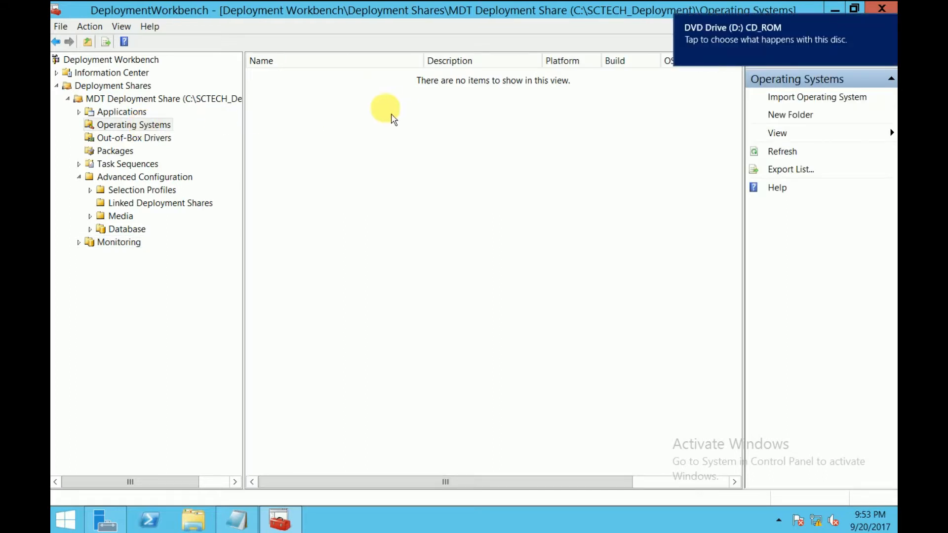
{"action": "left_click", "coordinate": [893, 25]}
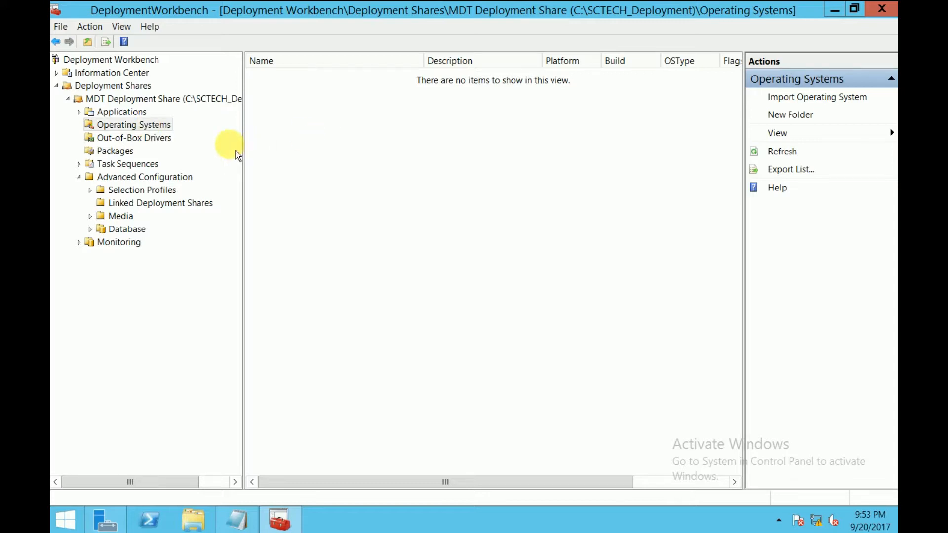
{"action": "right_click", "coordinate": [148, 128]}
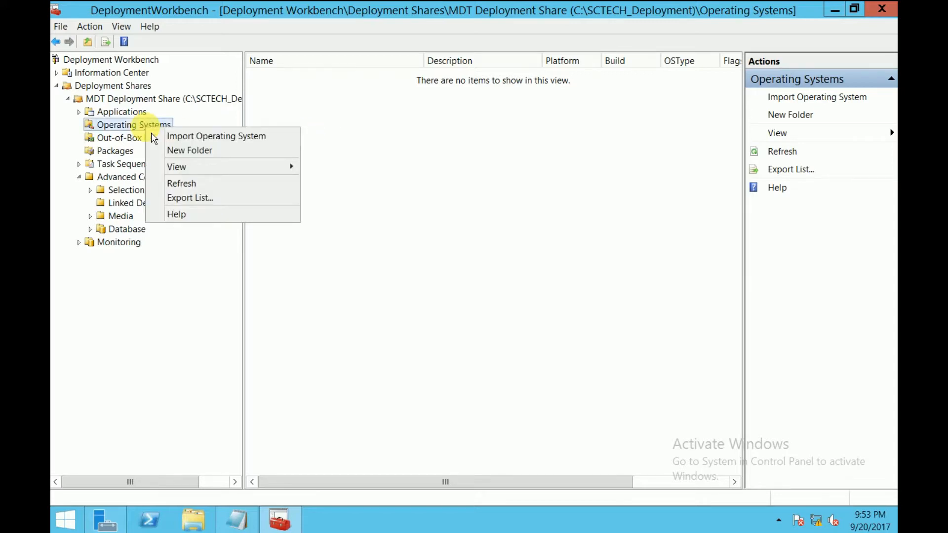
{"action": "left_click", "coordinate": [197, 133]}
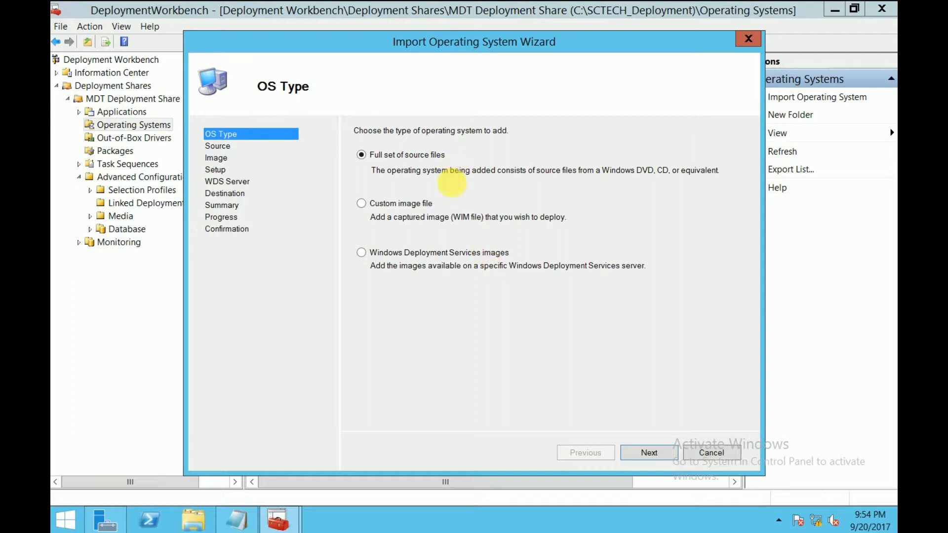
{"action": "left_click", "coordinate": [389, 210]}
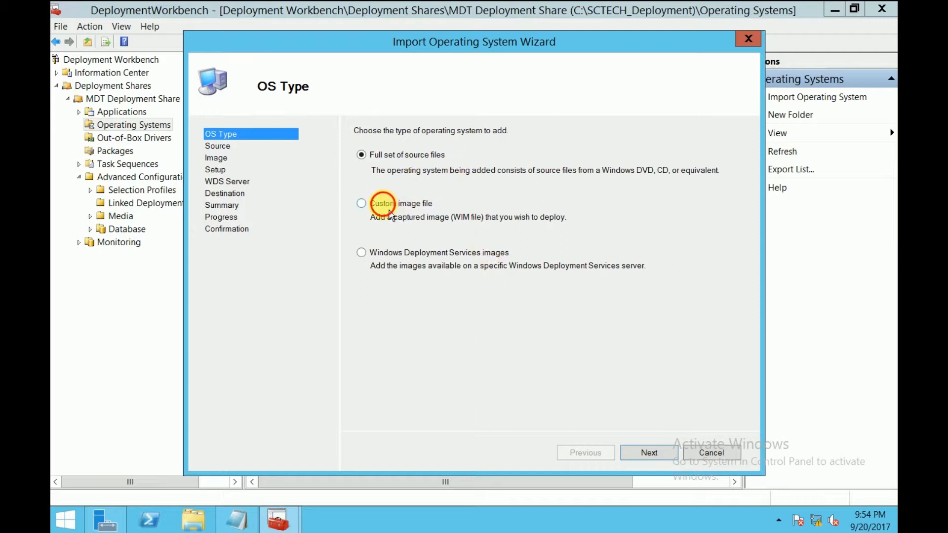
{"action": "left_click", "coordinate": [651, 454]}
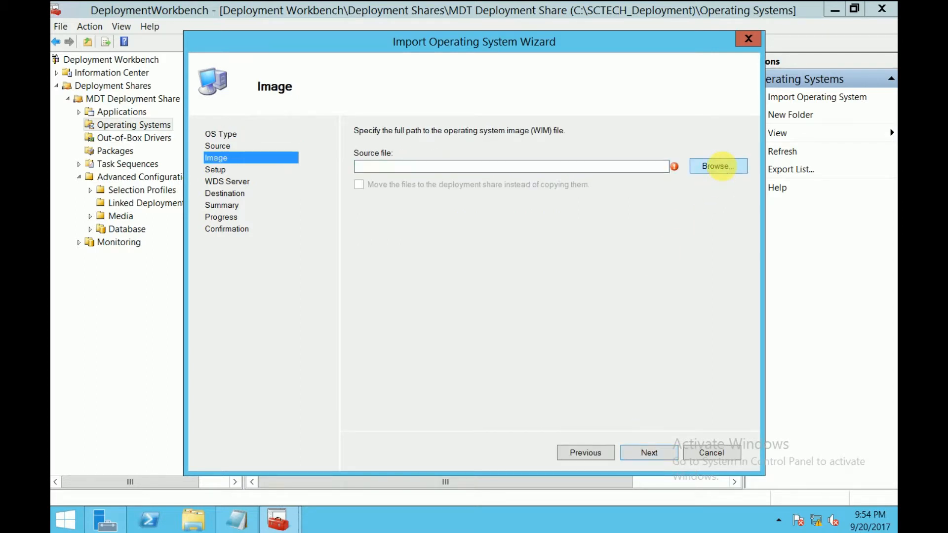
Step: Choose D:\SOURCES\INSTALL.WIM from the DVD drive as the source image and keep the option that setup files are not needed
{"action": "left_click", "coordinate": [727, 174]}
{"action": "left_click", "coordinate": [267, 309]}
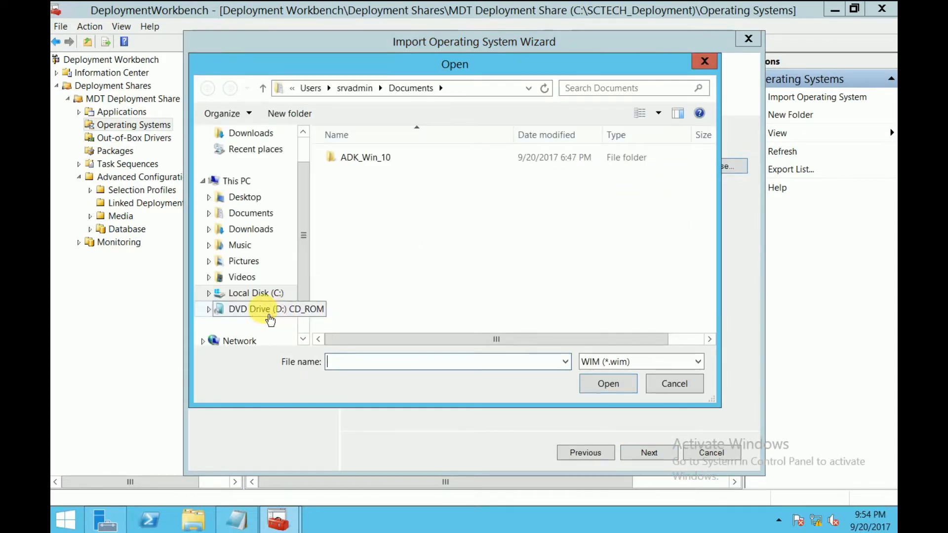
{"action": "double_click", "coordinate": [362, 190]}
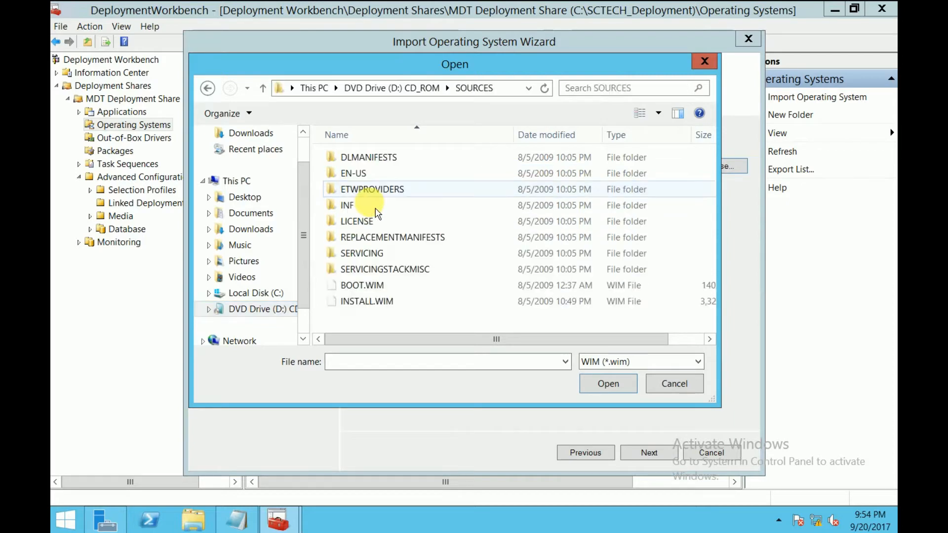
{"action": "left_click", "coordinate": [363, 301]}
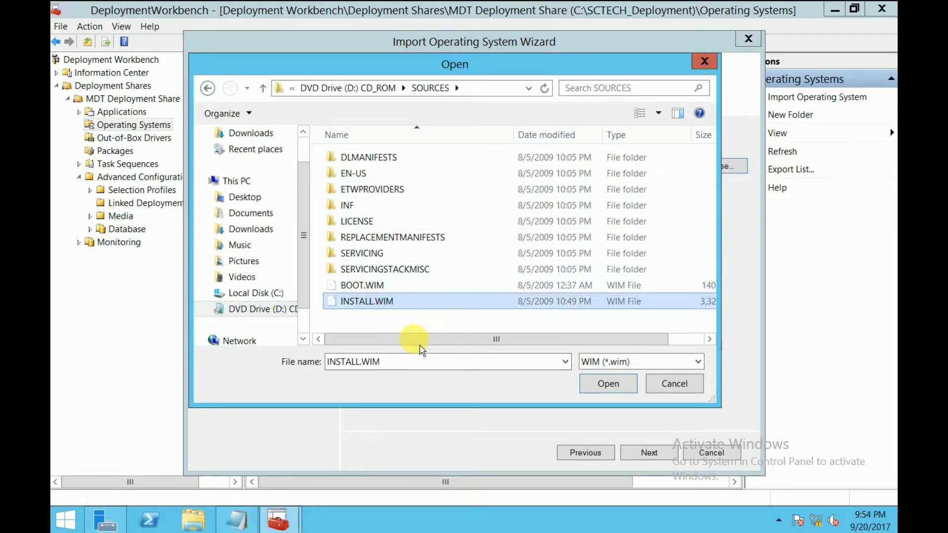
{"action": "left_click_drag", "start_coordinate": [417, 339], "coordinate": [444, 359]}
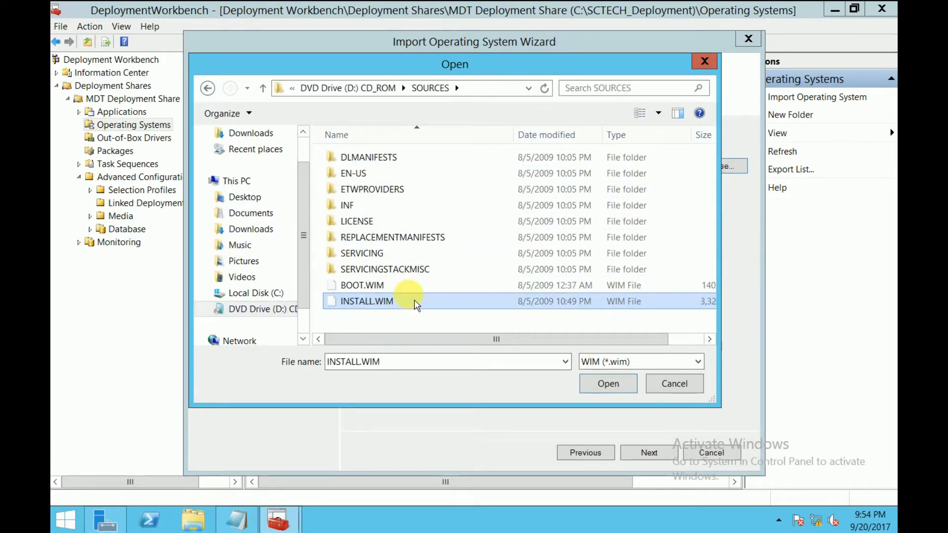
{"action": "left_click", "coordinate": [608, 385]}
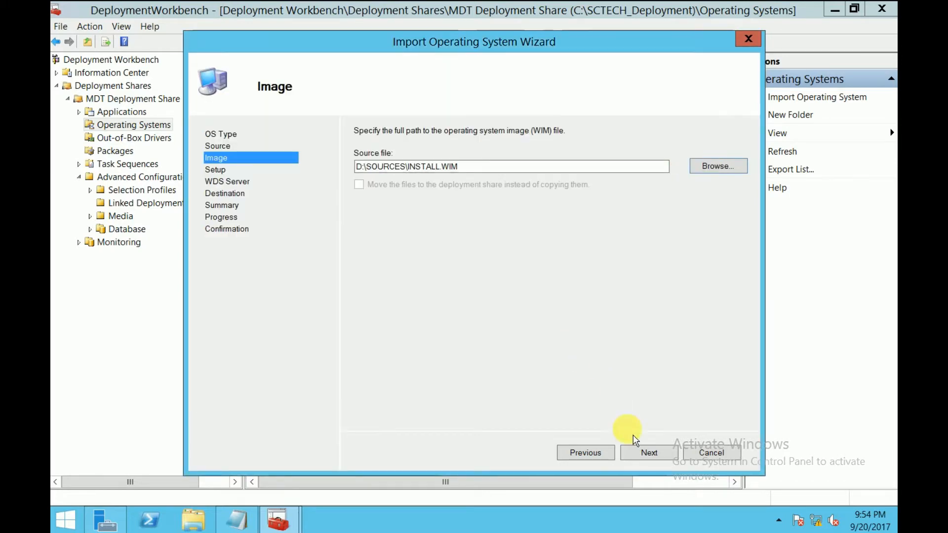
{"action": "left_click", "coordinate": [641, 459]}
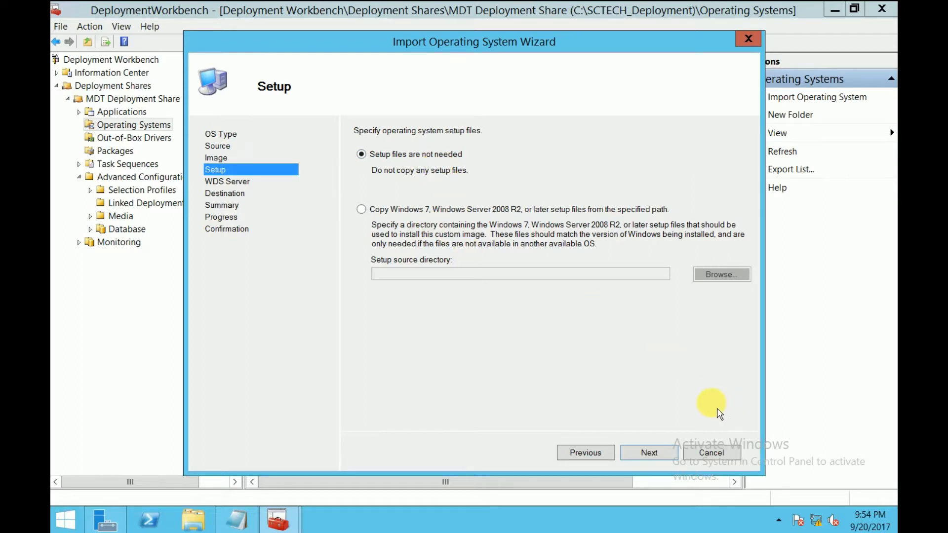
{"action": "left_click", "coordinate": [659, 452]}
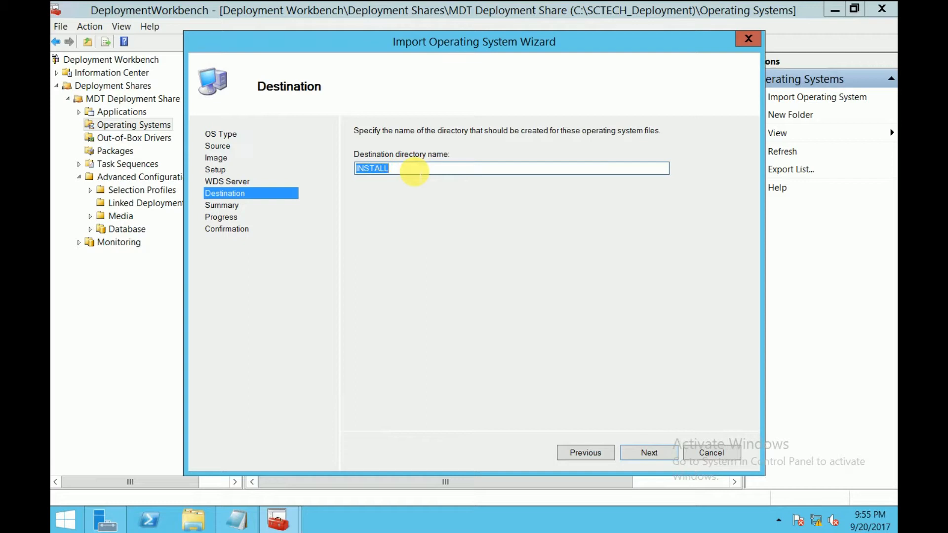
Step: Set the destination directory name to Windows7 and complete the operating system import
{"action": "left_click_drag", "start_coordinate": [401, 170], "coordinate": [328, 168]}
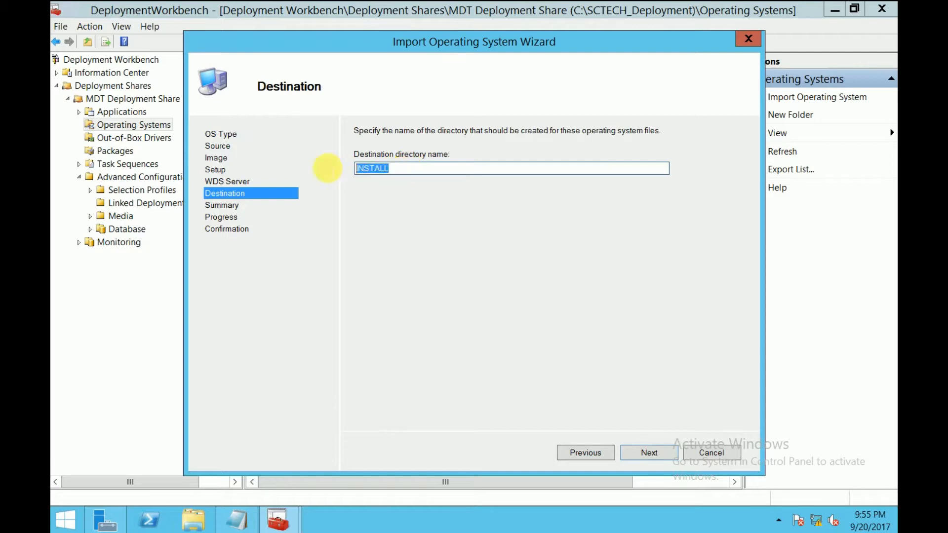
{"action": "type", "text": "WI"}
{"action": "key", "text": "BackSpace"}
{"action": "type", "text": "Wi"}
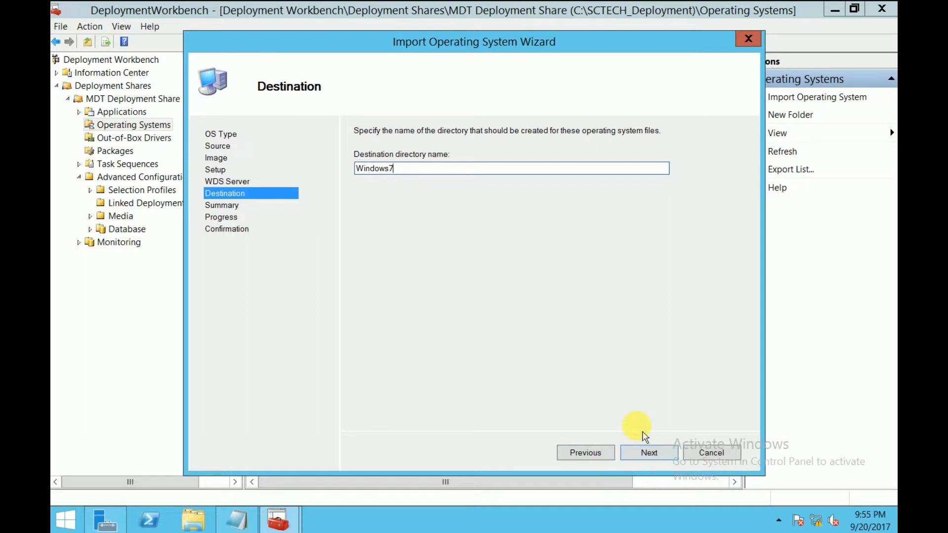
{"action": "left_click", "coordinate": [661, 458]}
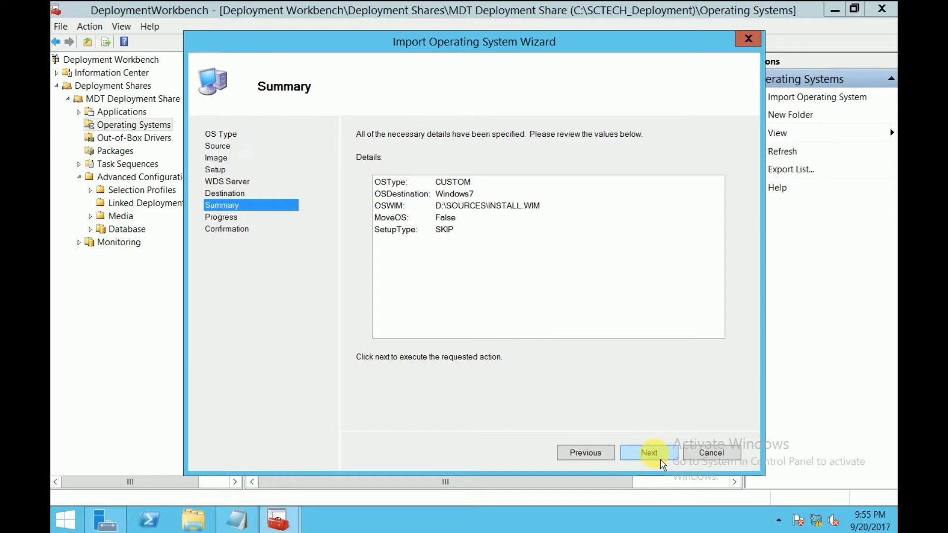
{"action": "left_click", "coordinate": [660, 458]}
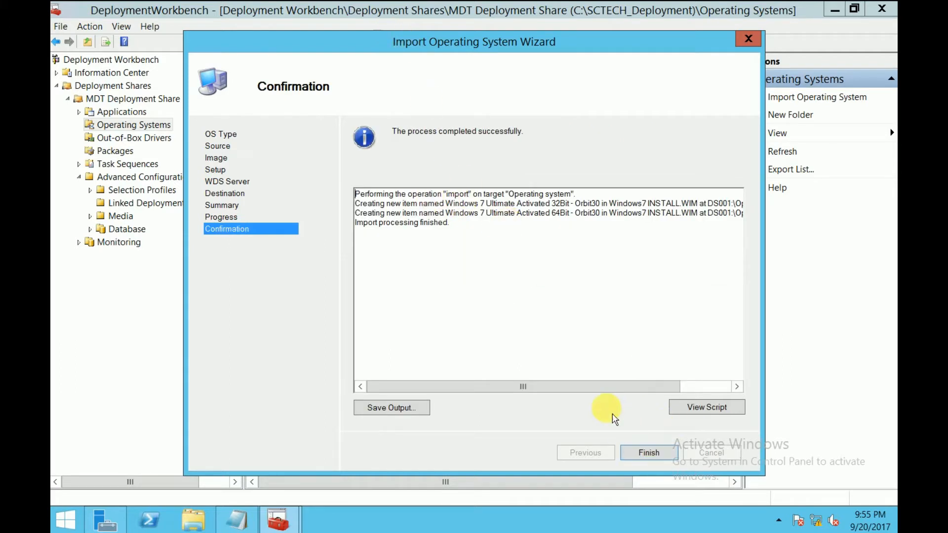
{"action": "left_click", "coordinate": [648, 453]}
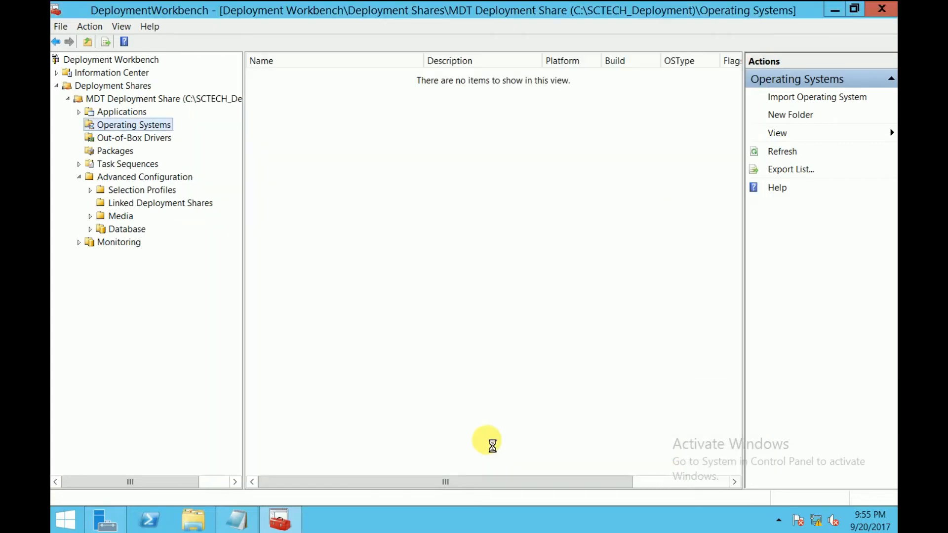
Step: Widen the Name column in the Operating Systems list and examine the names and platforms of the imported Windows 7 images
{"action": "left_click_drag", "start_coordinate": [428, 70], "coordinate": [484, 70]}
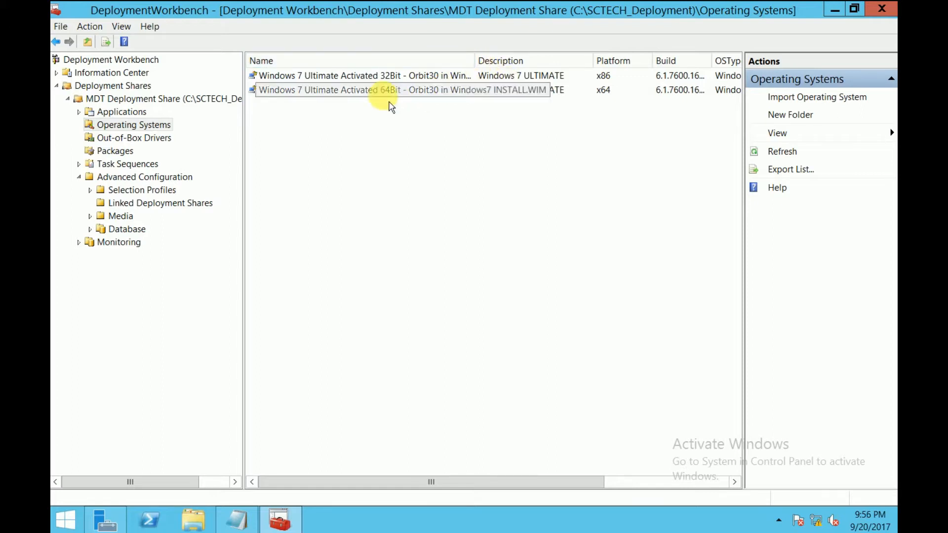
{"action": "left_click", "coordinate": [375, 90]}
{"action": "left_click", "coordinate": [387, 78]}
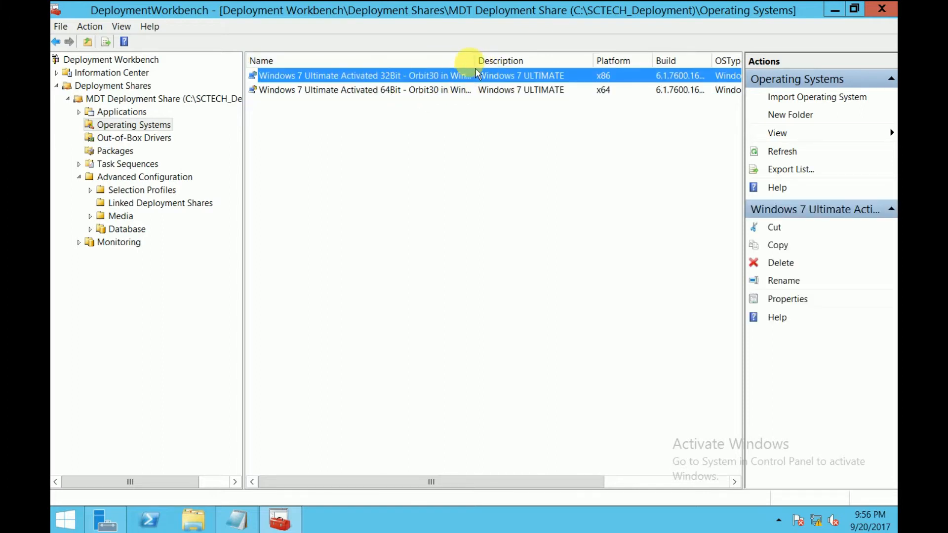
{"action": "left_click_drag", "start_coordinate": [474, 59], "coordinate": [551, 60]}
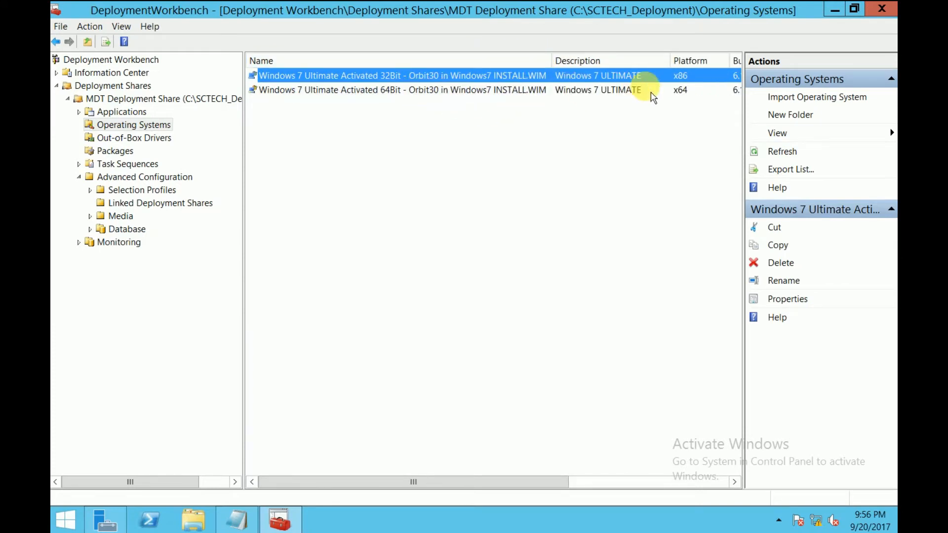
{"action": "left_click", "coordinate": [684, 90]}
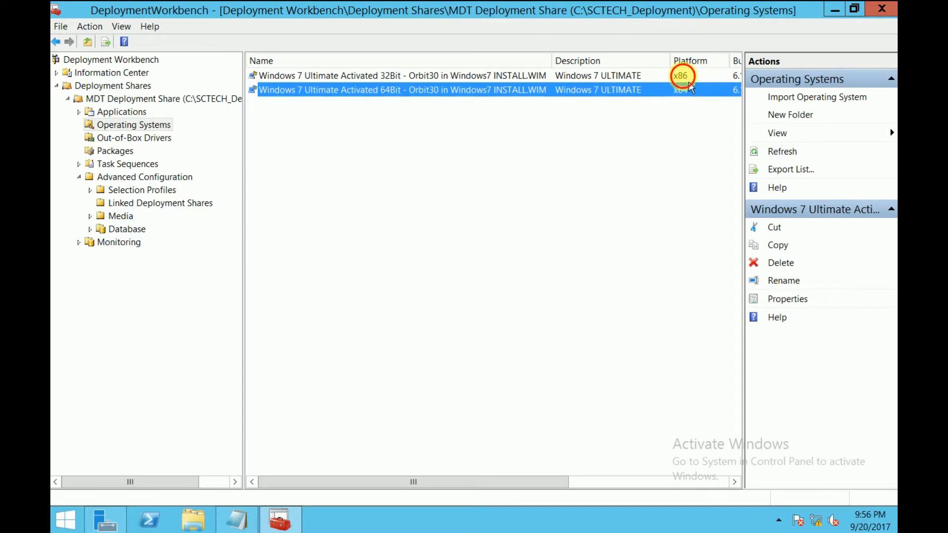
{"action": "left_click", "coordinate": [683, 75]}
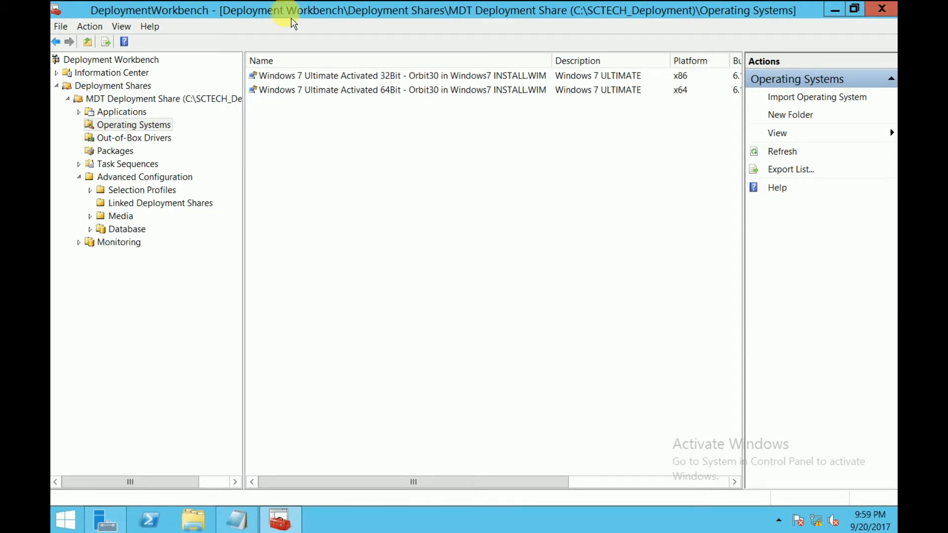
Step: Start adding a new application under the share's Applications node, using the type Application with source files
{"action": "left_click", "coordinate": [132, 113]}
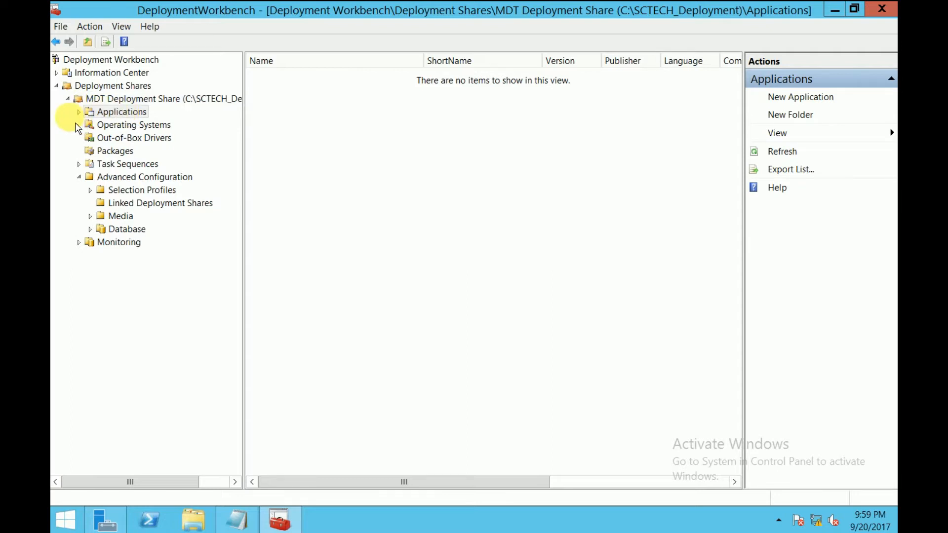
{"action": "right_click", "coordinate": [138, 122]}
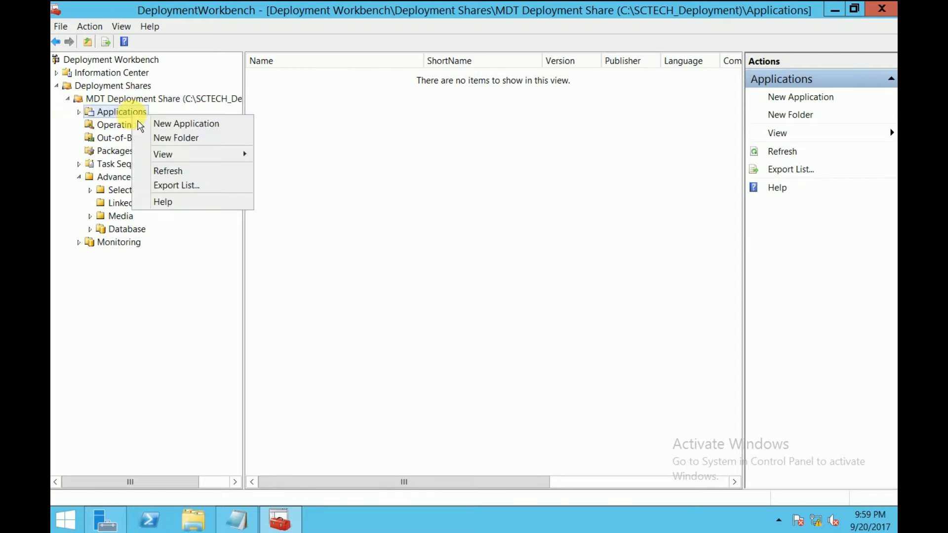
{"action": "left_click", "coordinate": [162, 124]}
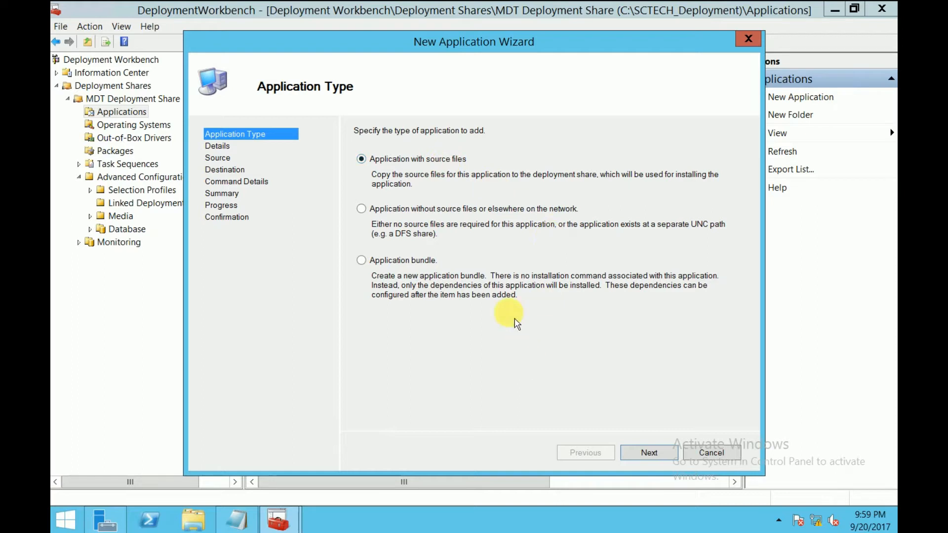
{"action": "left_click", "coordinate": [650, 453]}
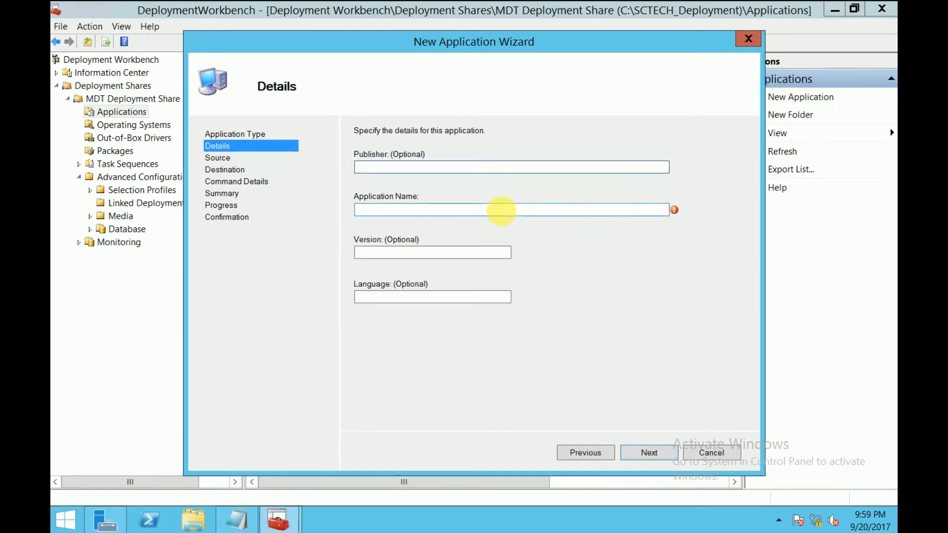
Step: Set the application name to Google Chrome, leave the optional details empty and continue to the source settings
{"action": "left_click", "coordinate": [553, 210]}
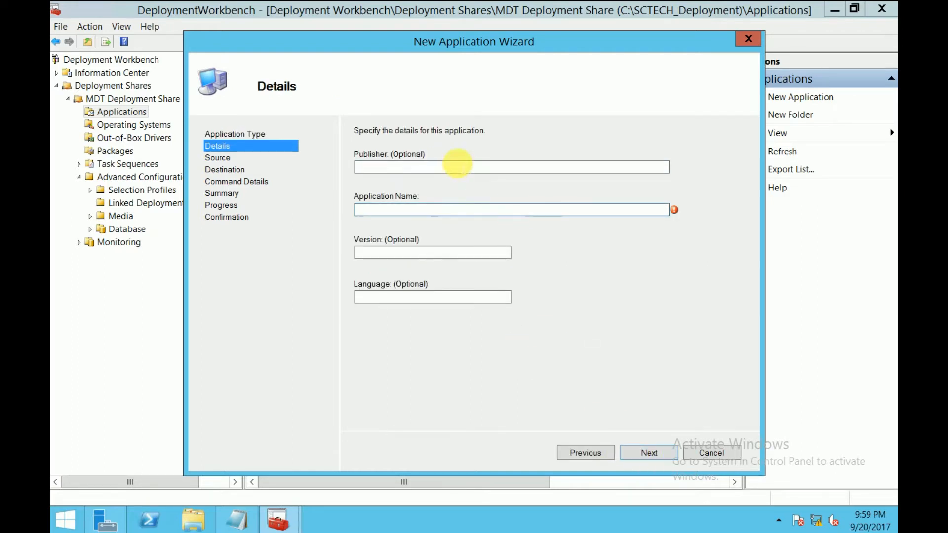
{"action": "left_click", "coordinate": [452, 168]}
{"action": "left_click", "coordinate": [426, 296]}
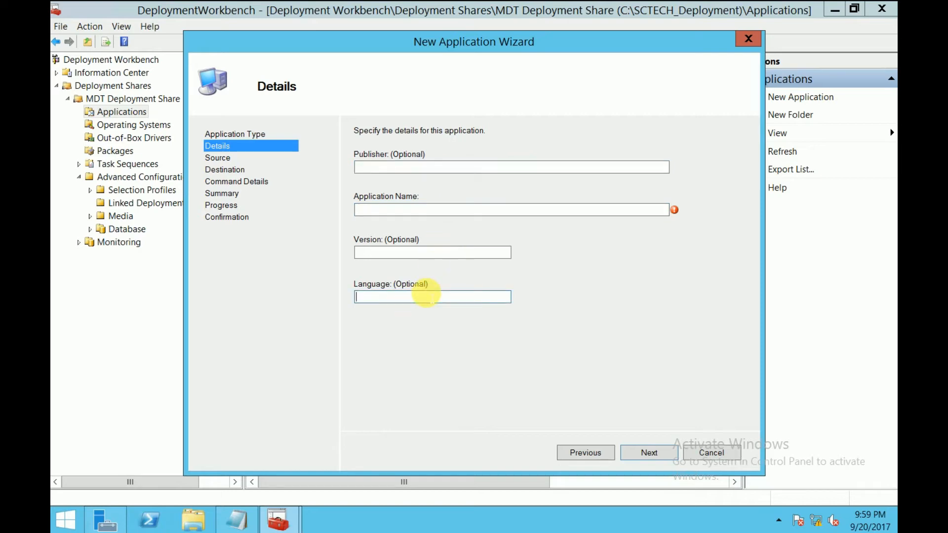
{"action": "left_click", "coordinate": [415, 209]}
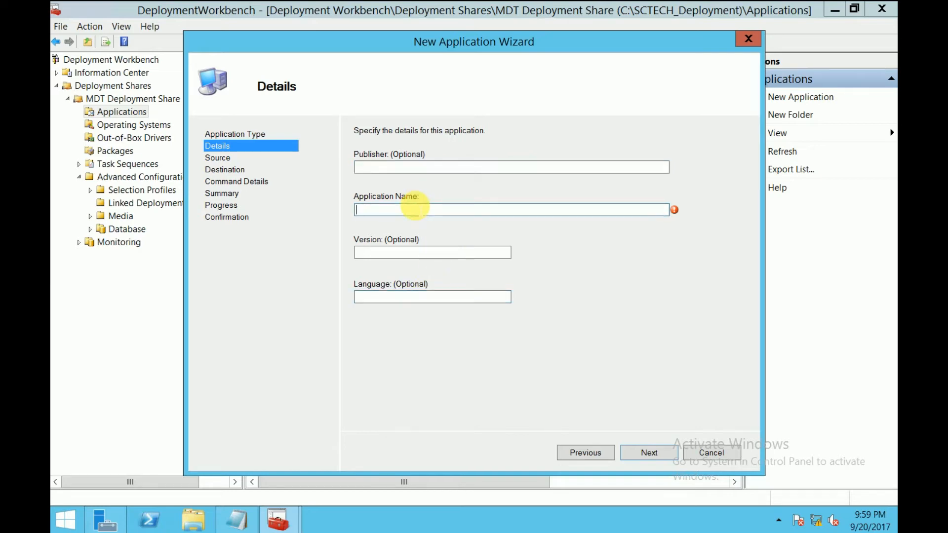
{"action": "type", "text": "Google Chrome"}
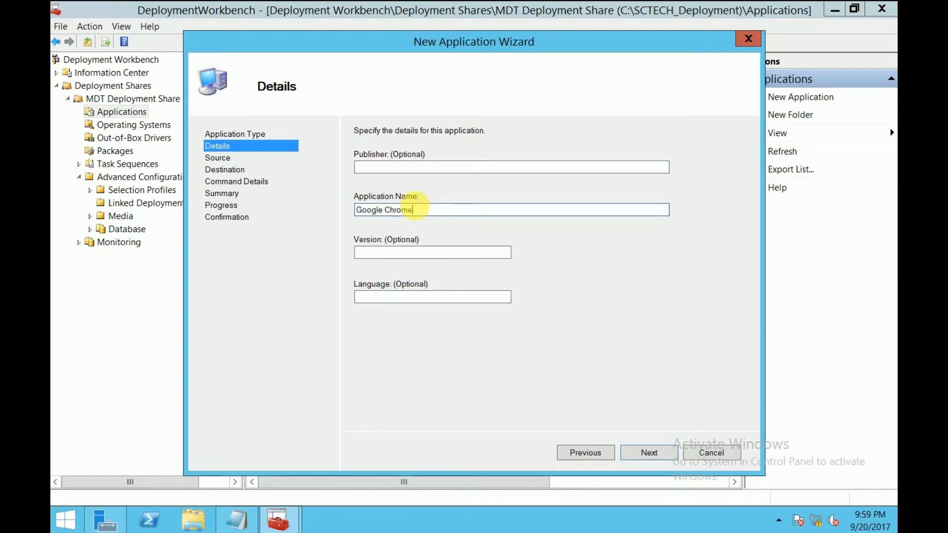
{"action": "left_click", "coordinate": [650, 456]}
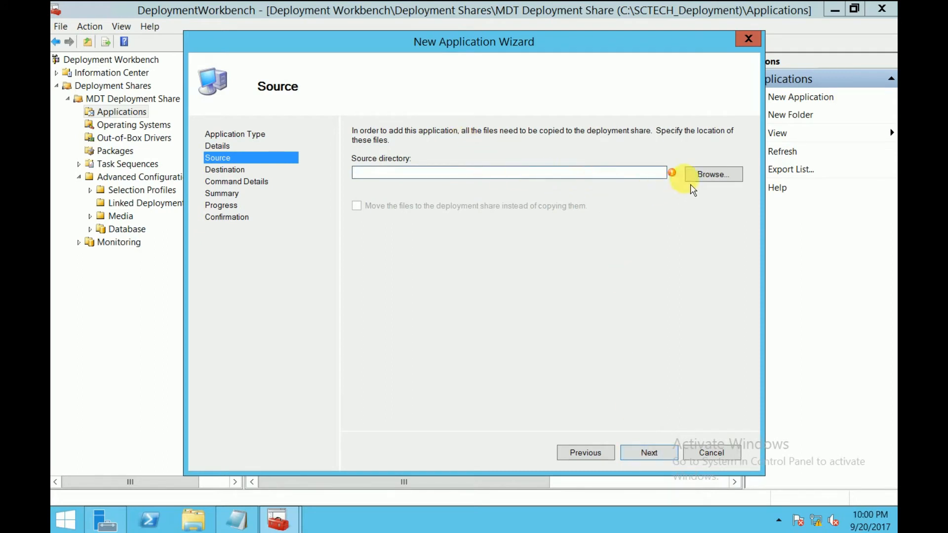
Step: Browse for the source directory and select the Google Chrome Browser folder inside Downloads
{"action": "left_click", "coordinate": [711, 179]}
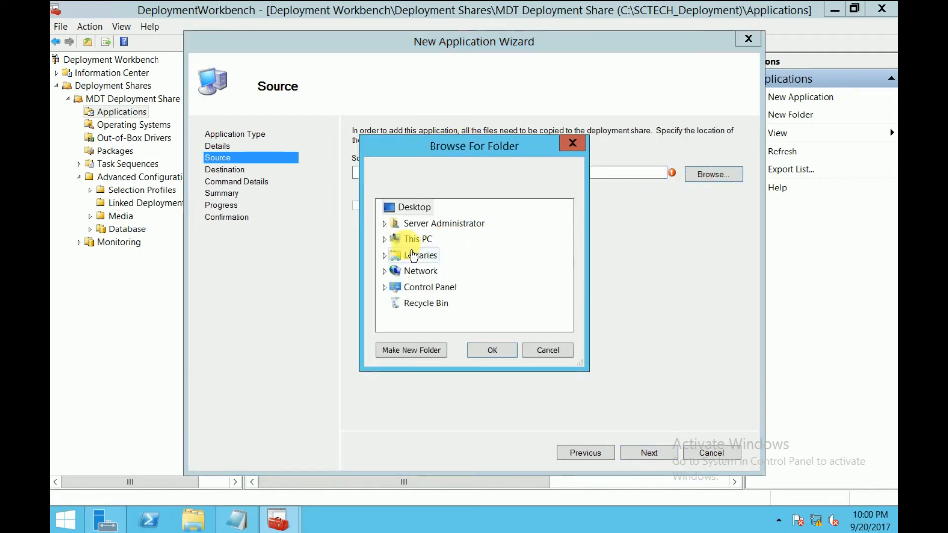
{"action": "double_click", "coordinate": [444, 224]}
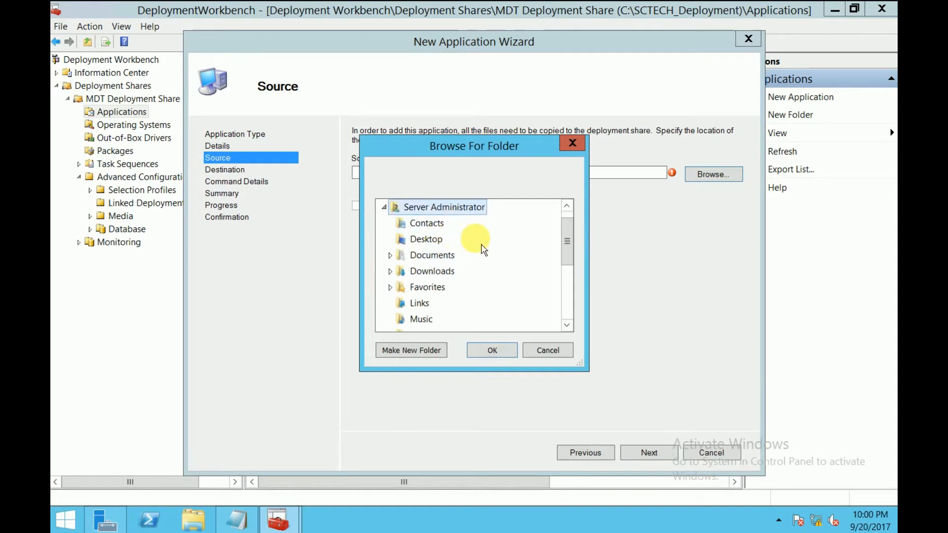
{"action": "double_click", "coordinate": [425, 271]}
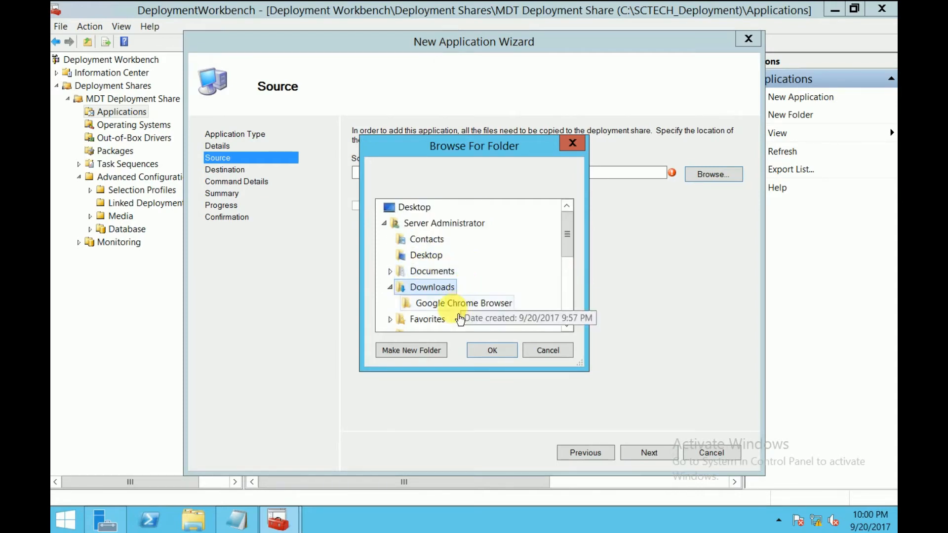
{"action": "left_click", "coordinate": [471, 305]}
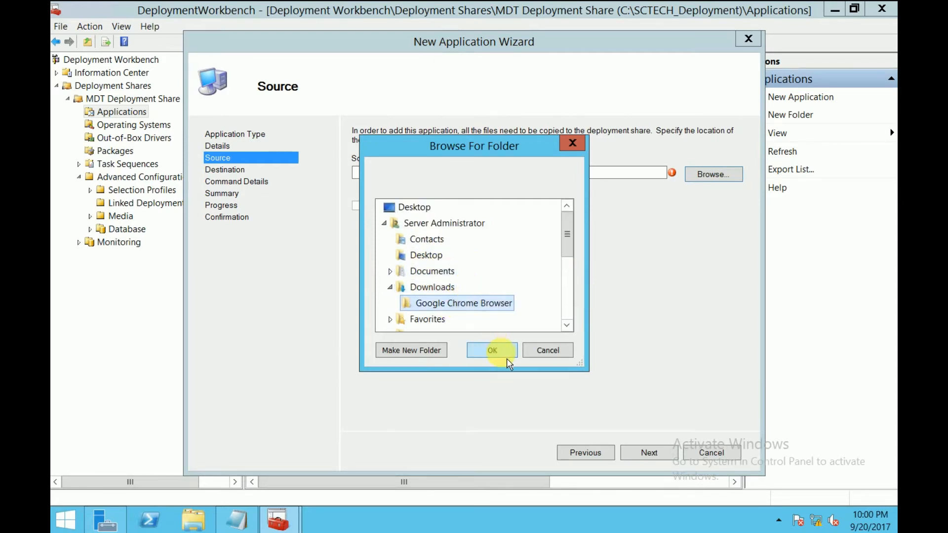
Step: Check the Google Chrome Browser folder's contents in File Explorer, and confirm that folder as the application's source directory
{"action": "left_click", "coordinate": [202, 506]}
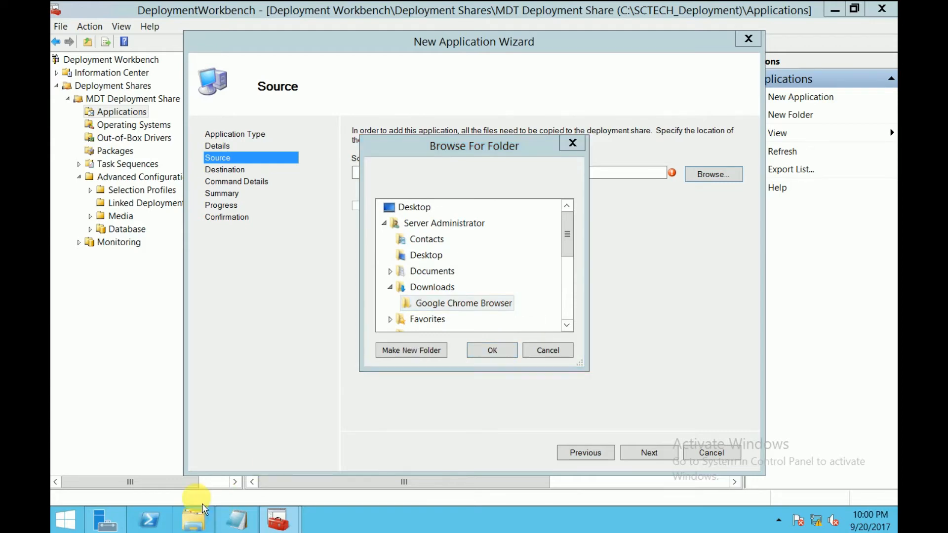
{"action": "left_click", "coordinate": [121, 112]}
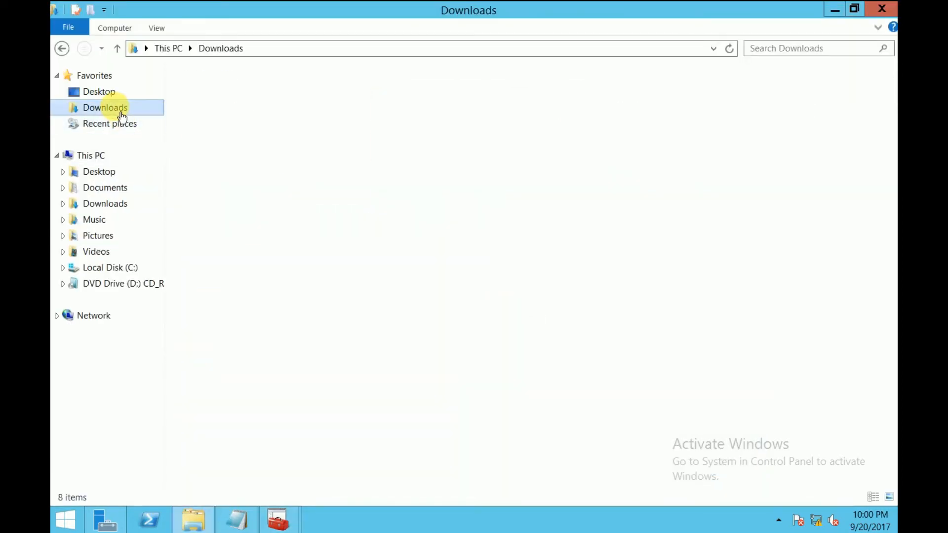
{"action": "double_click", "coordinate": [258, 99]}
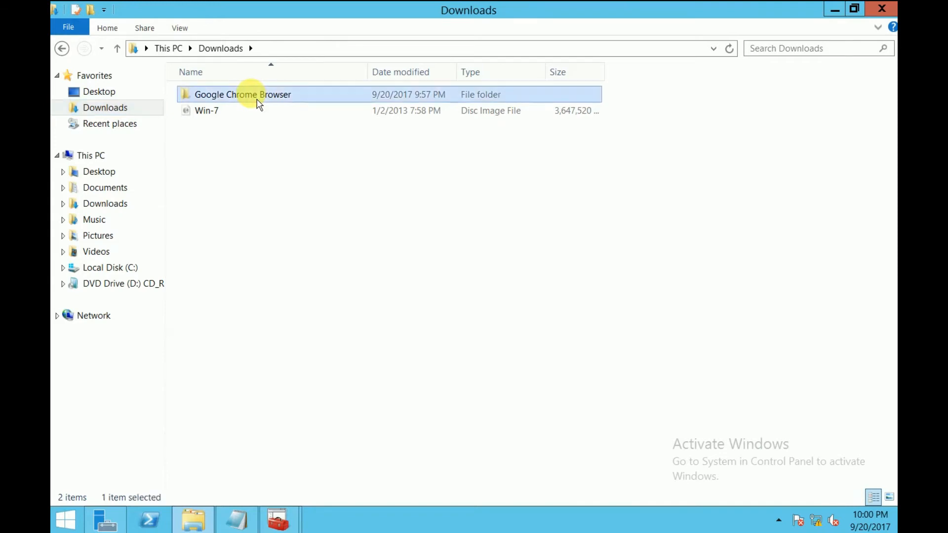
{"action": "left_click", "coordinate": [250, 96]}
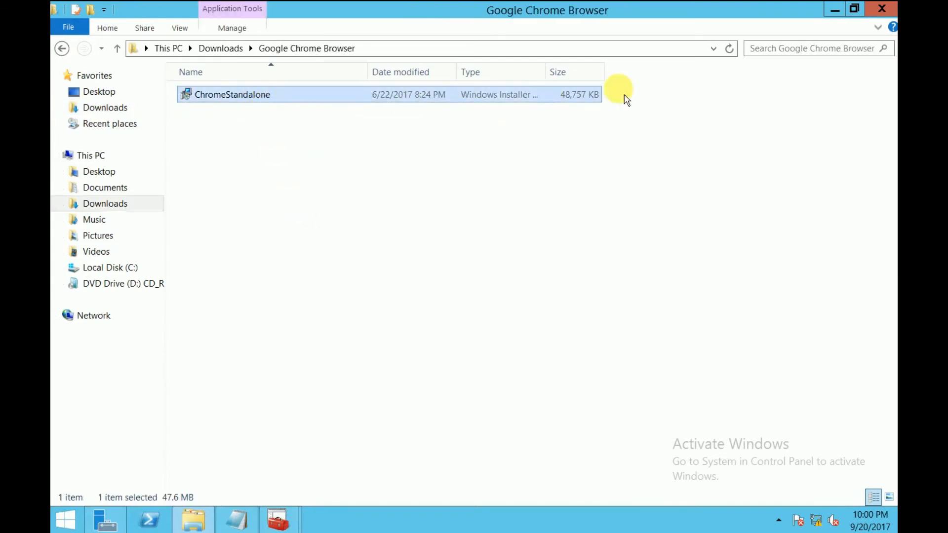
{"action": "left_click", "coordinate": [835, 10]}
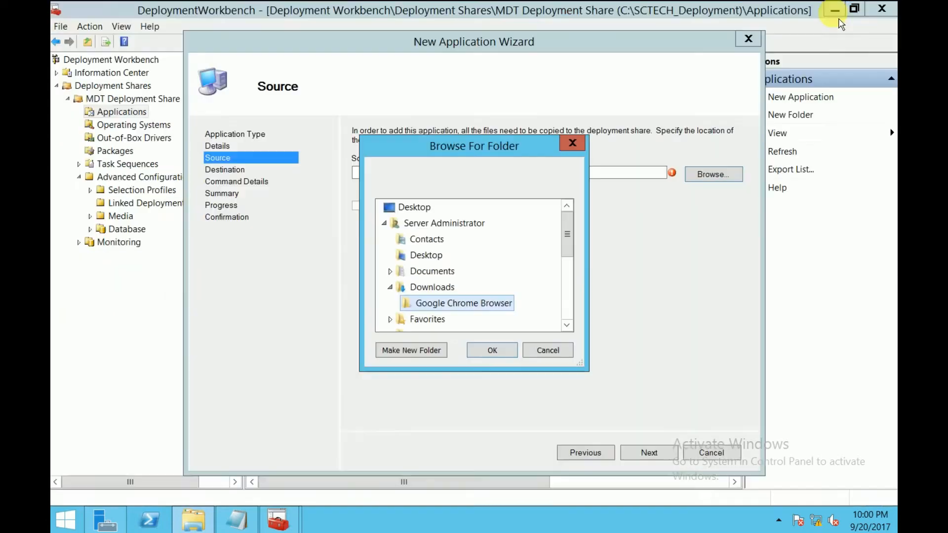
{"action": "left_click", "coordinate": [493, 351]}
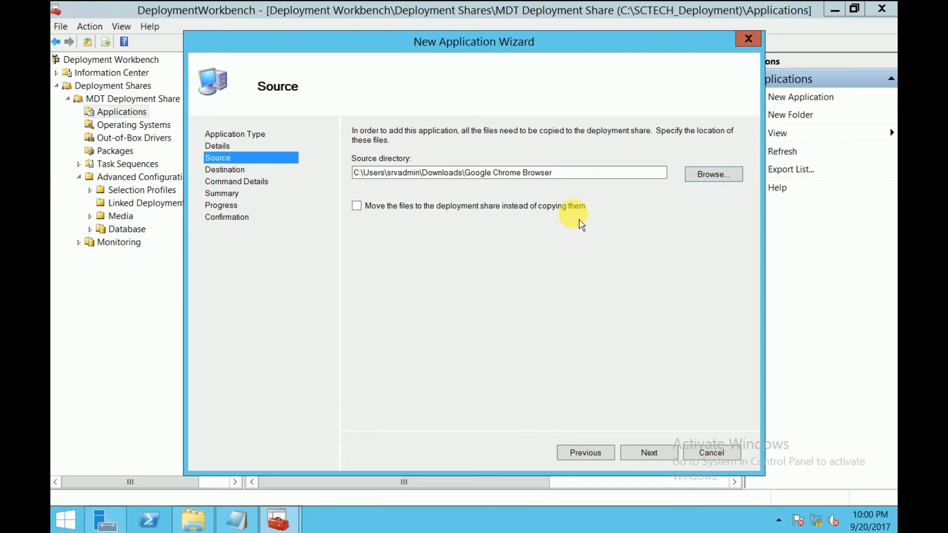
Step: Switch to Computer Management, list the server's shared folders and widen the Share Name column to read the full names
{"action": "right_click", "coordinate": [64, 520]}
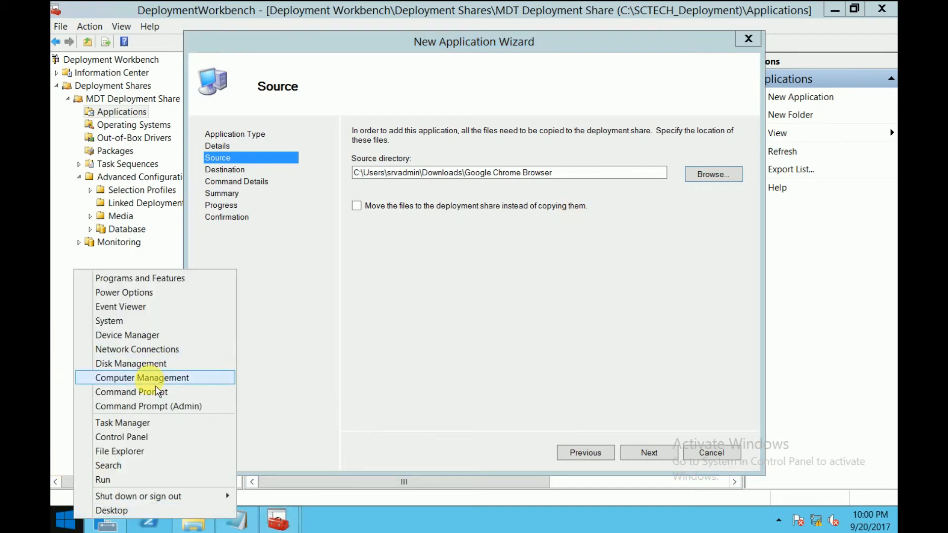
{"action": "left_click", "coordinate": [165, 378]}
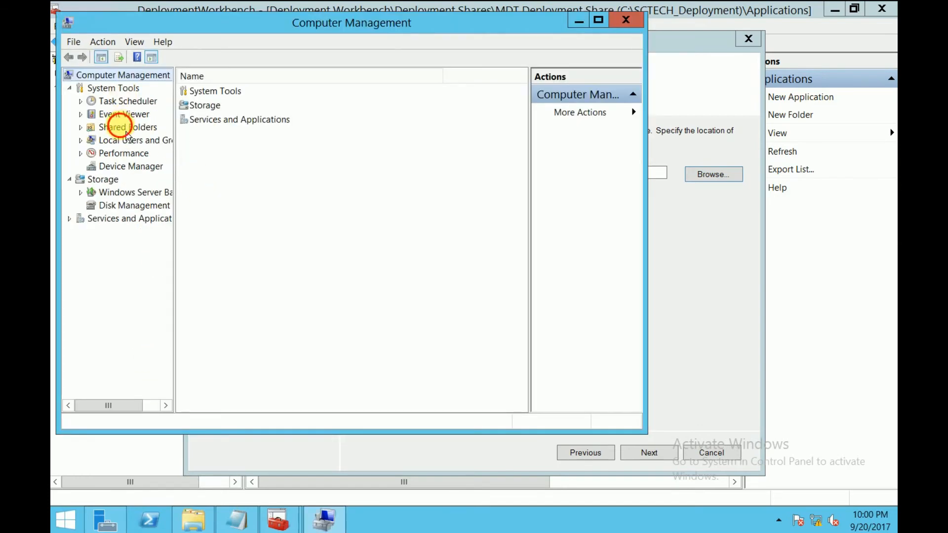
{"action": "double_click", "coordinate": [124, 128]}
{"action": "left_click", "coordinate": [121, 140]}
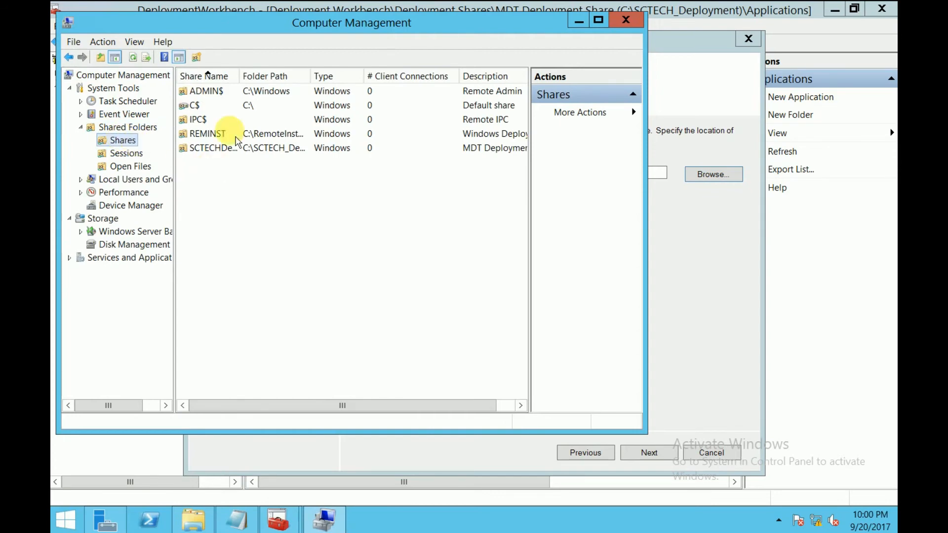
{"action": "double_click", "coordinate": [240, 76]}
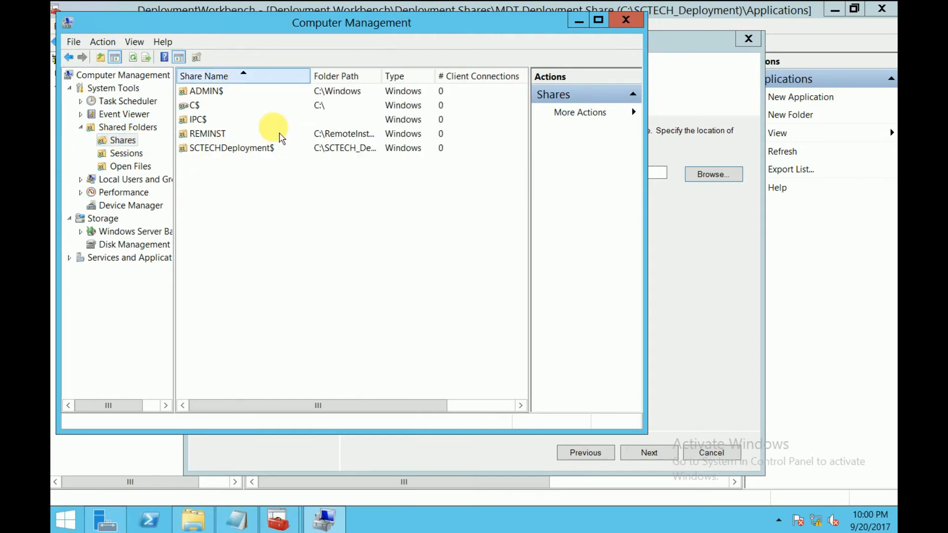
Step: Open the SCTECHDeployment$ share's folder and grant permanent access to it
{"action": "left_click", "coordinate": [251, 153]}
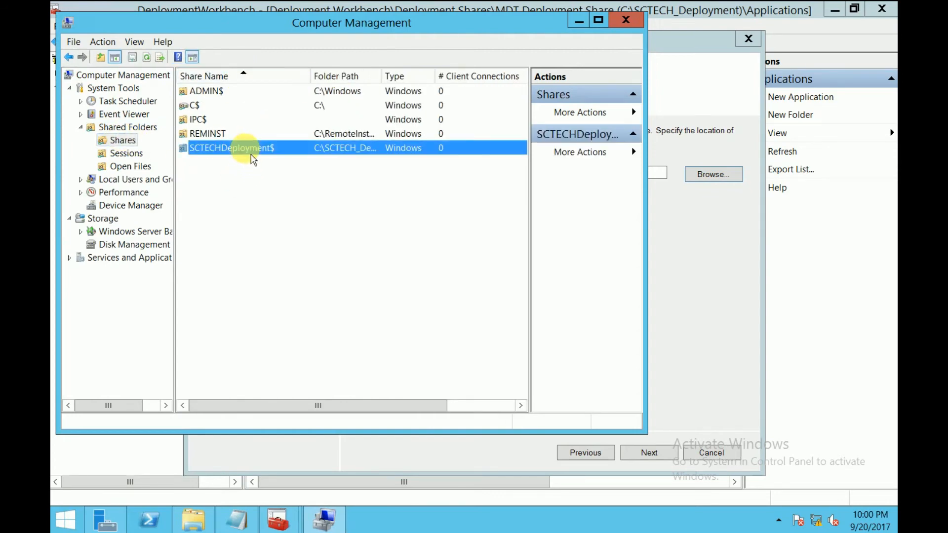
{"action": "right_click", "coordinate": [251, 154]}
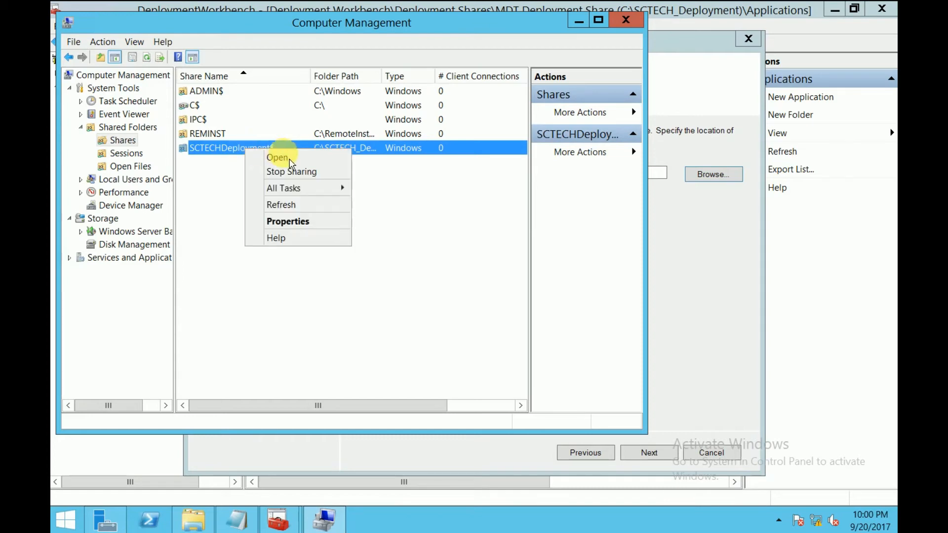
{"action": "left_click", "coordinate": [276, 154]}
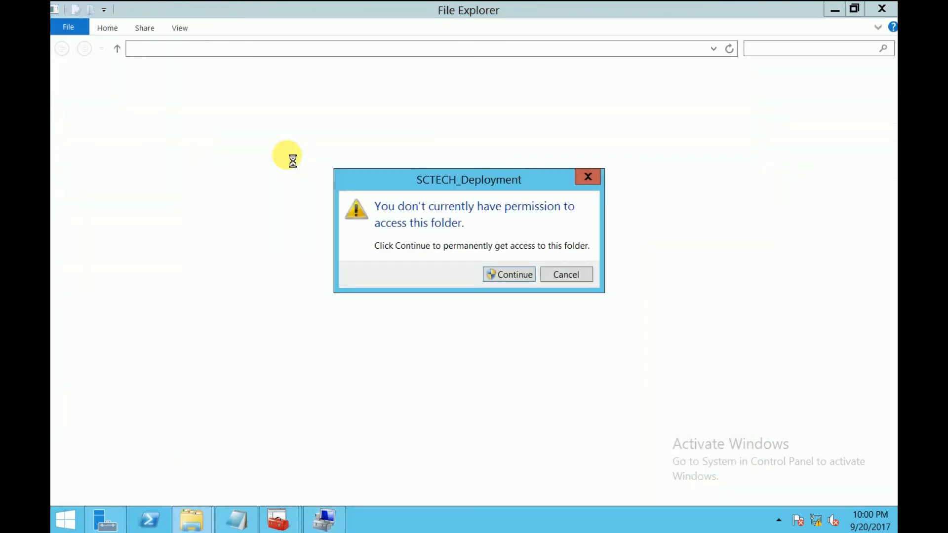
{"action": "left_click", "coordinate": [519, 278]}
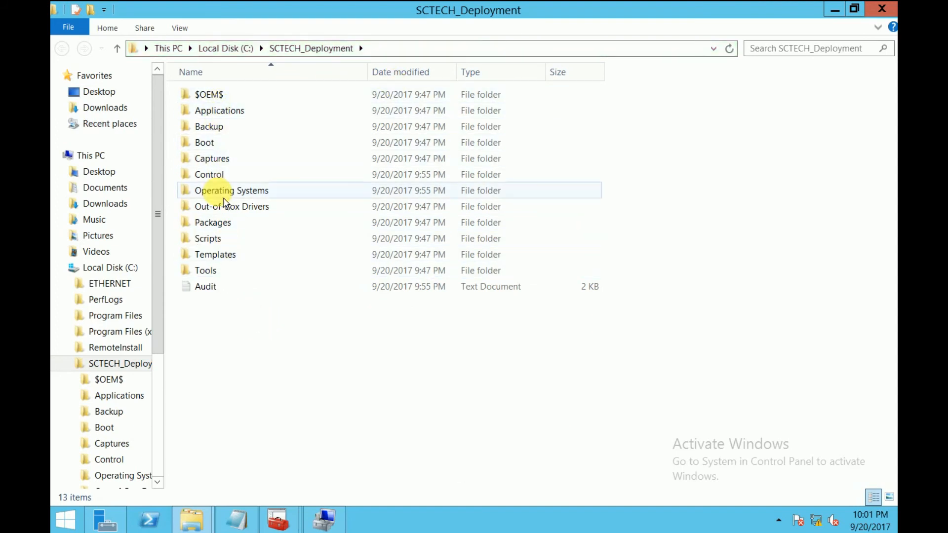
Step: Examine the share's Operating Systems\Windows7 and Applications folders, and close File Explorer and Computer Management
{"action": "double_click", "coordinate": [223, 197]}
{"action": "double_click", "coordinate": [233, 100]}
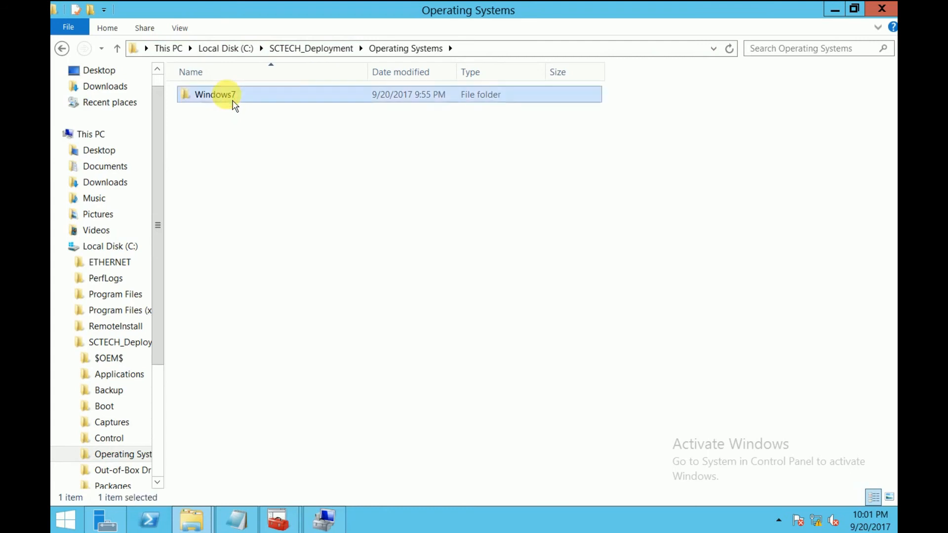
{"action": "left_click", "coordinate": [233, 99]}
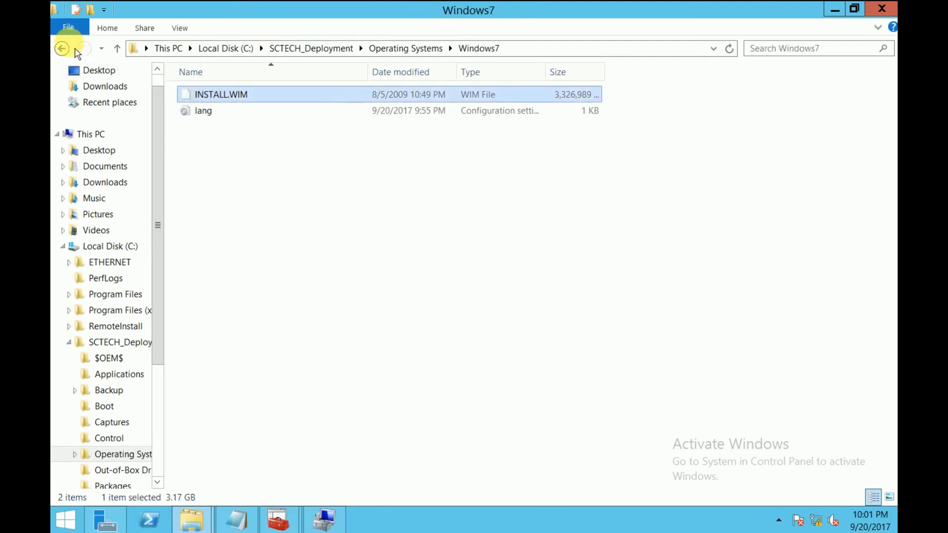
{"action": "left_click", "coordinate": [63, 48]}
{"action": "left_click", "coordinate": [61, 48]}
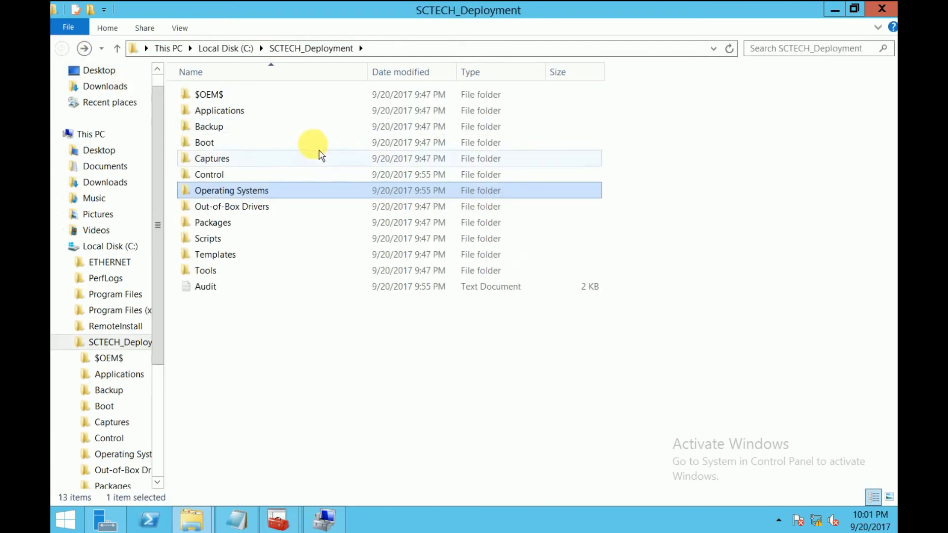
{"action": "double_click", "coordinate": [228, 109]}
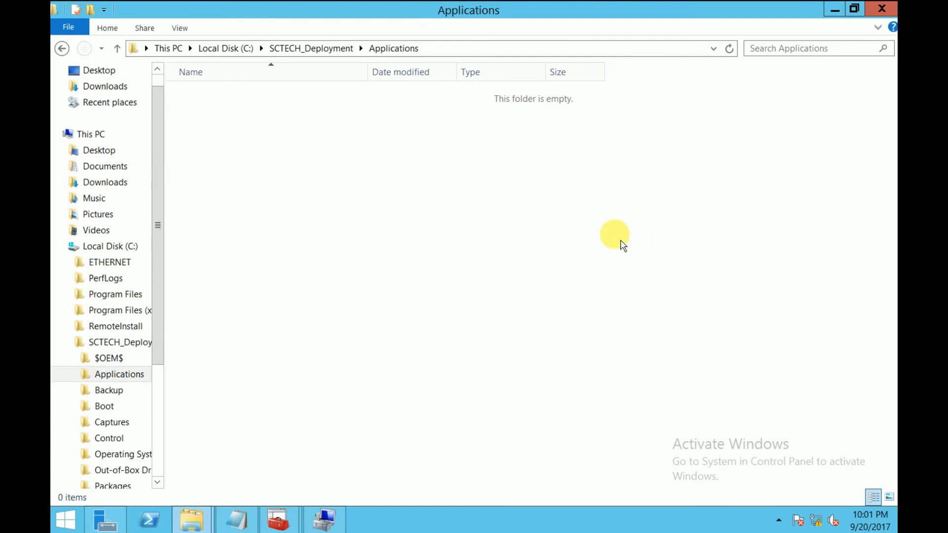
{"action": "left_click", "coordinate": [882, 8]}
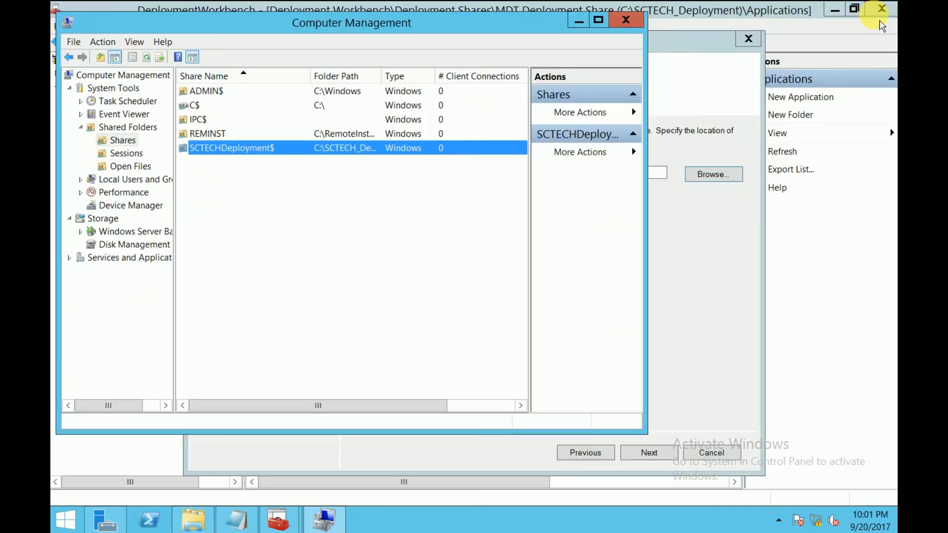
{"action": "left_click", "coordinate": [625, 21]}
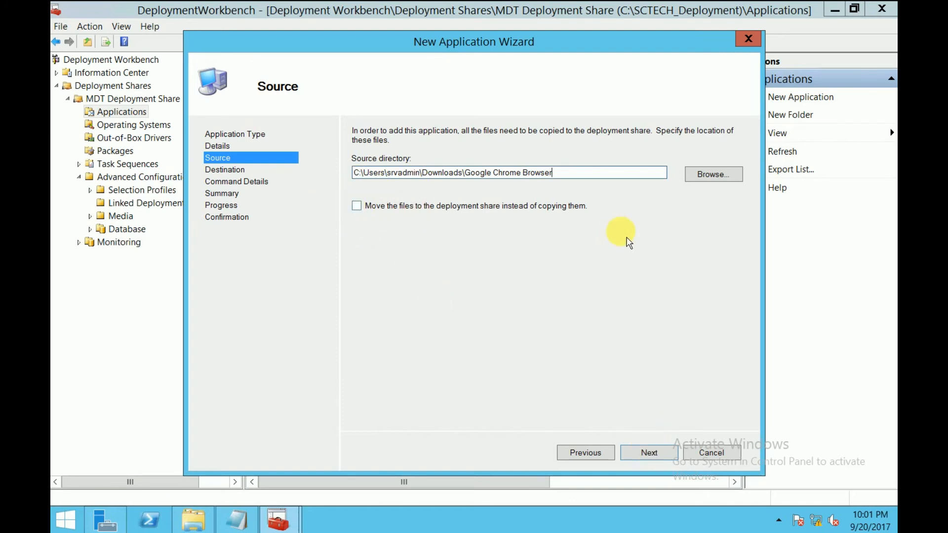
Step: Accept the Google Chrome Browser source directory and keep Google Chrome as the name of the destination directory
{"action": "left_click", "coordinate": [651, 453]}
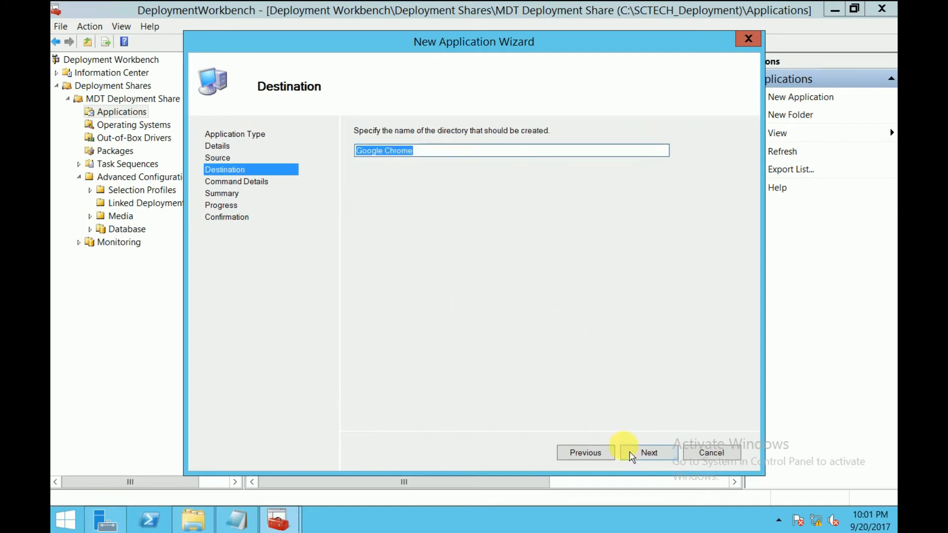
{"action": "left_click", "coordinate": [645, 454]}
Step: Copy the quiet install command msiexec /i "ChromeStandalone.msi" /q from the Notepad notes into the application's command line
{"action": "left_click", "coordinate": [425, 171]}
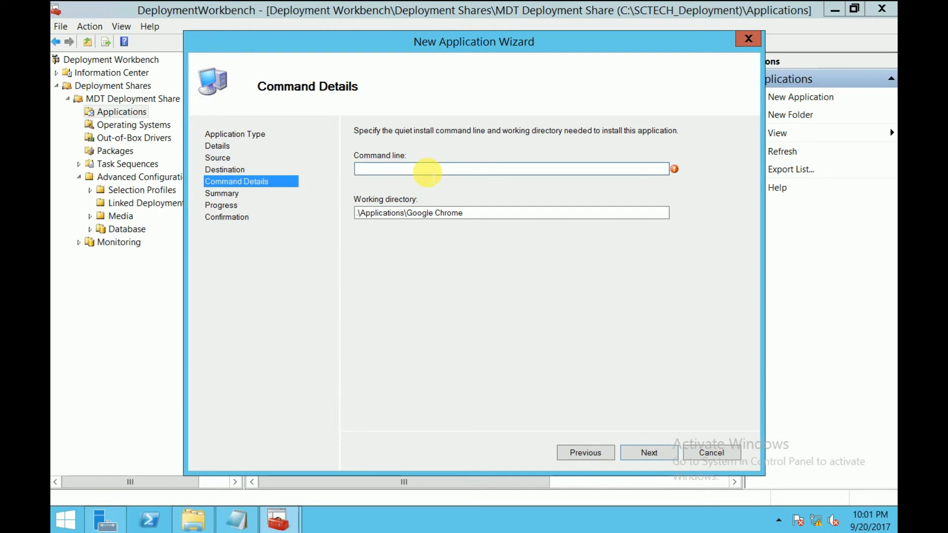
{"action": "left_click", "coordinate": [239, 516]}
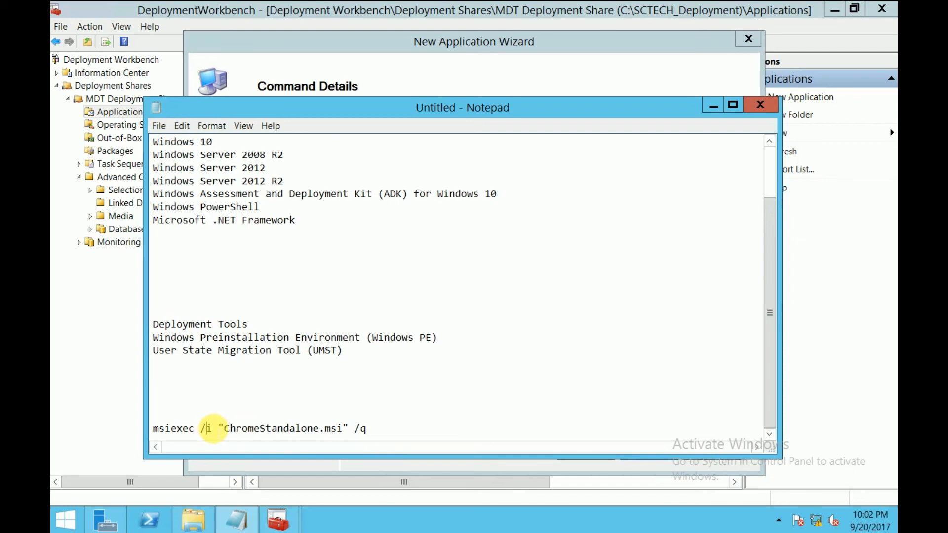
{"action": "left_click_drag", "start_coordinate": [343, 429], "coordinate": [149, 428]}
{"action": "key", "text": "ctrl+c"}
{"action": "left_click", "coordinate": [392, 428]}
{"action": "left_click", "coordinate": [224, 428], "text": "shift"}
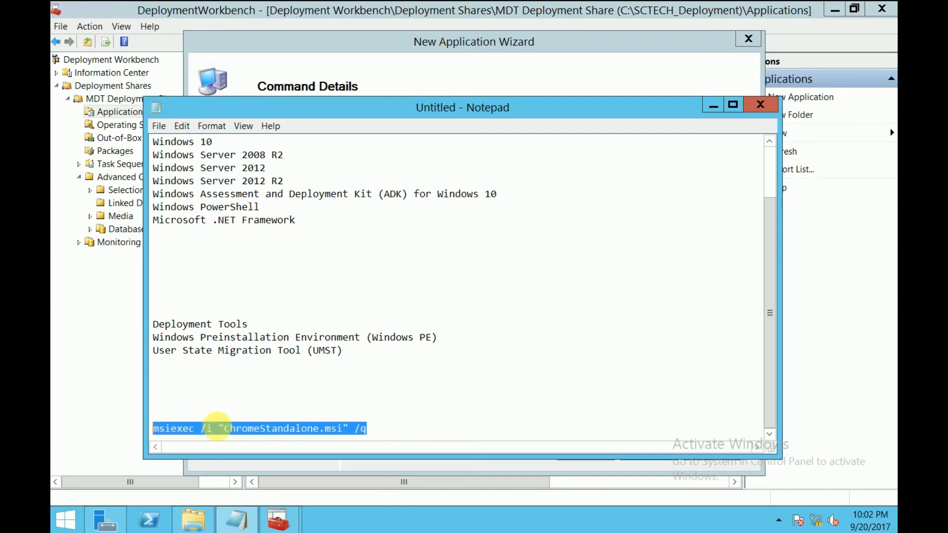
{"action": "left_click", "coordinate": [714, 106]}
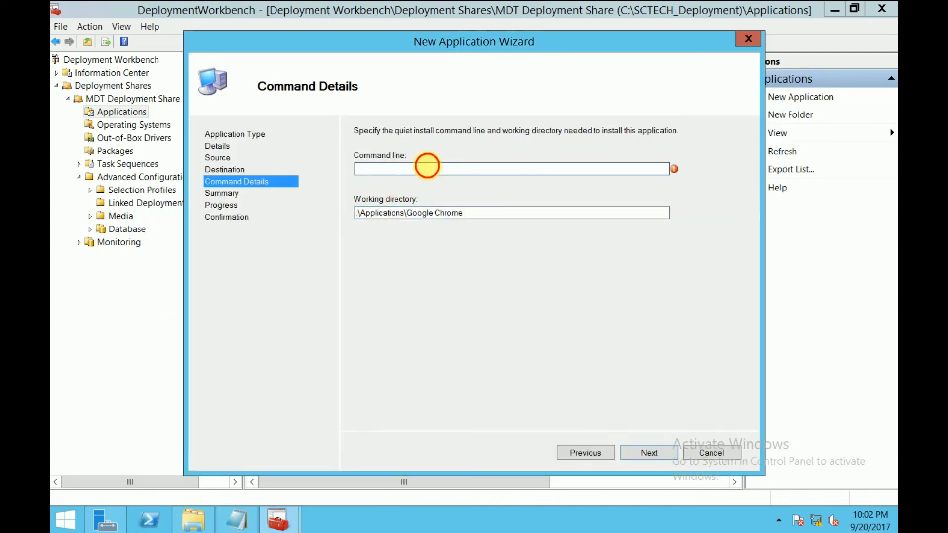
{"action": "key", "text": "ctrl+v"}
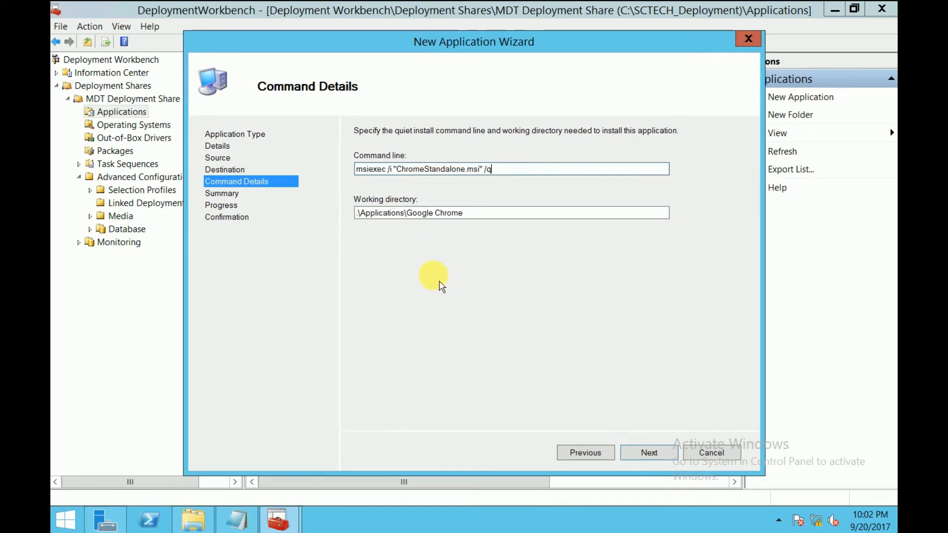
Step: Accept the command details and summary, import the Google Chrome application into the deployment share, and close the wizard
{"action": "left_click", "coordinate": [651, 458]}
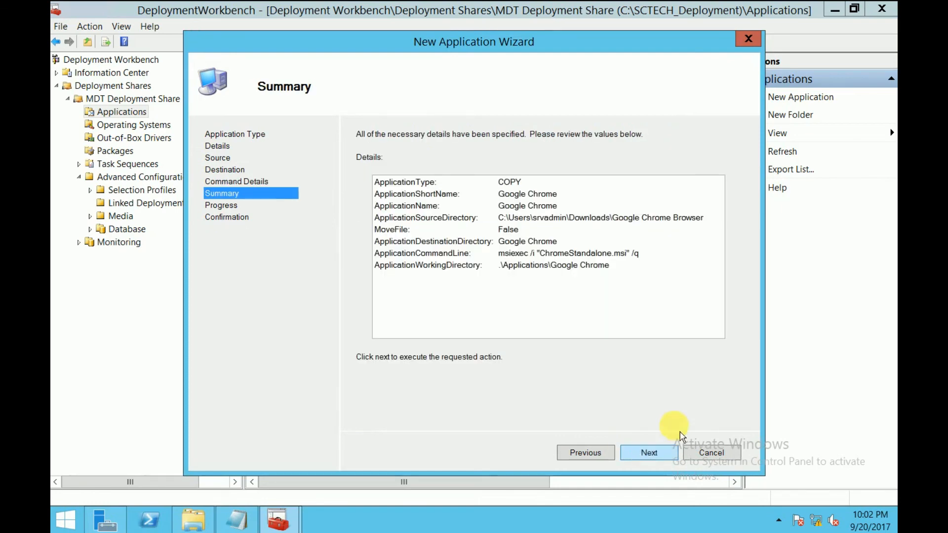
{"action": "left_click", "coordinate": [656, 458]}
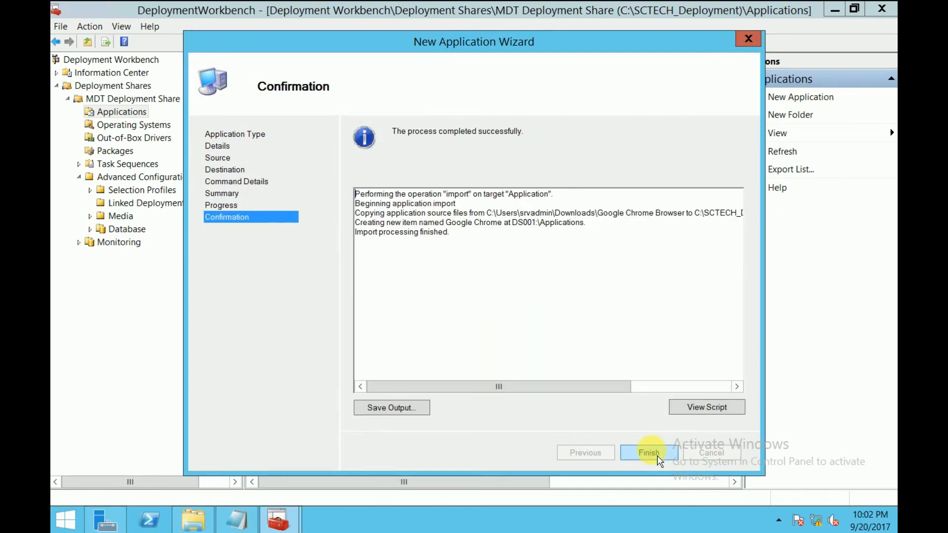
{"action": "left_click", "coordinate": [660, 459]}
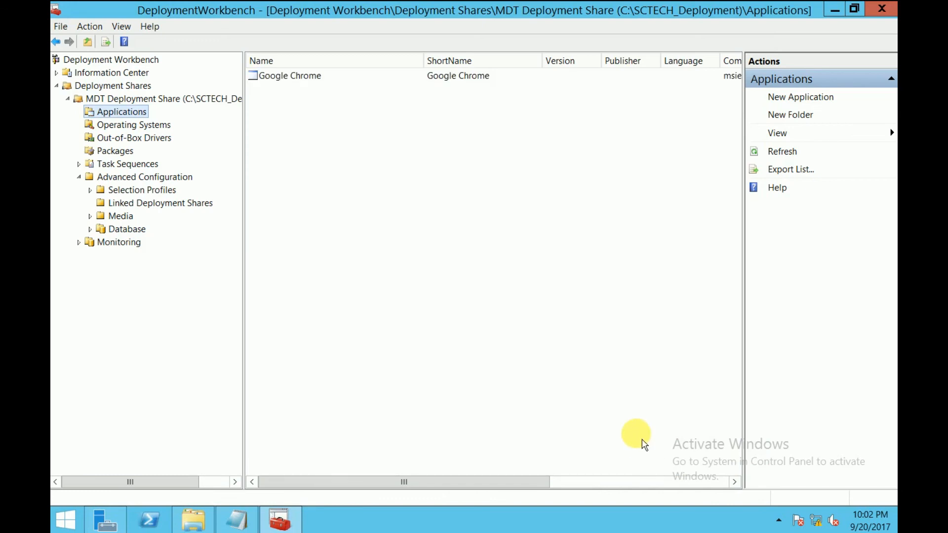